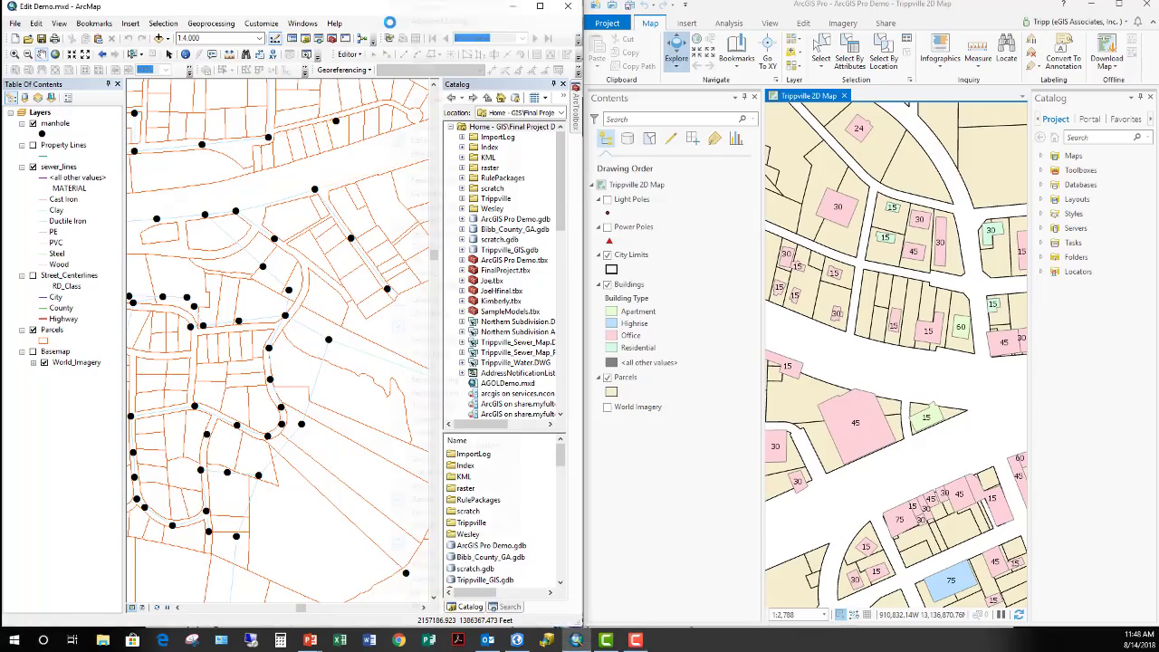
right_click(390, 21)
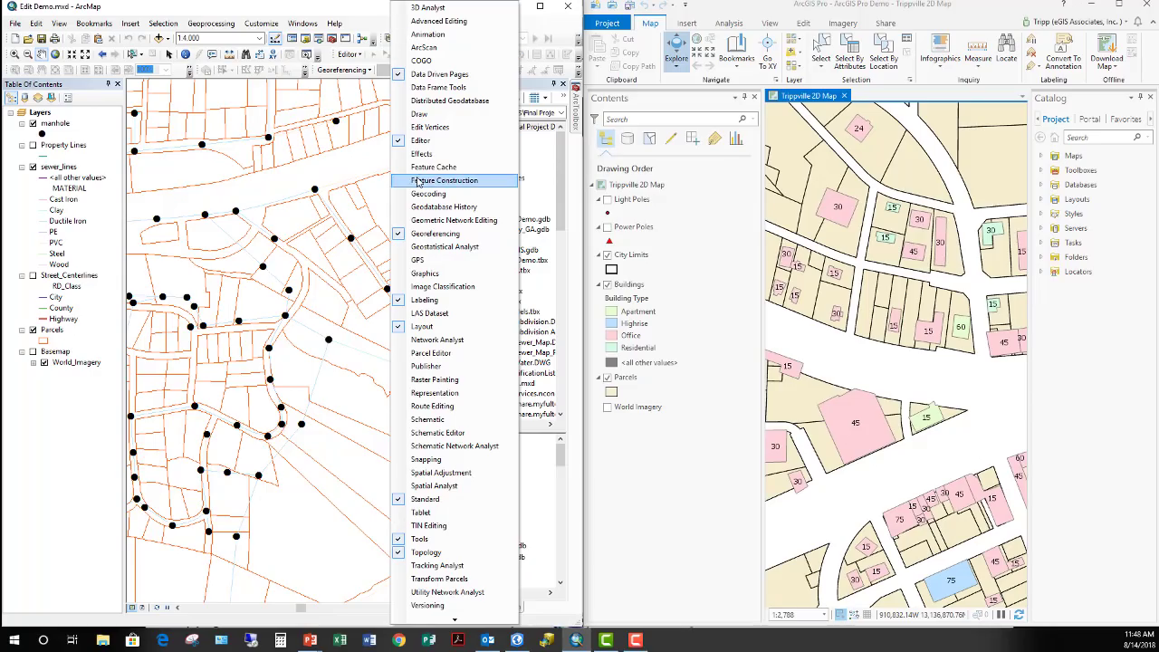
mouse_move(449, 619)
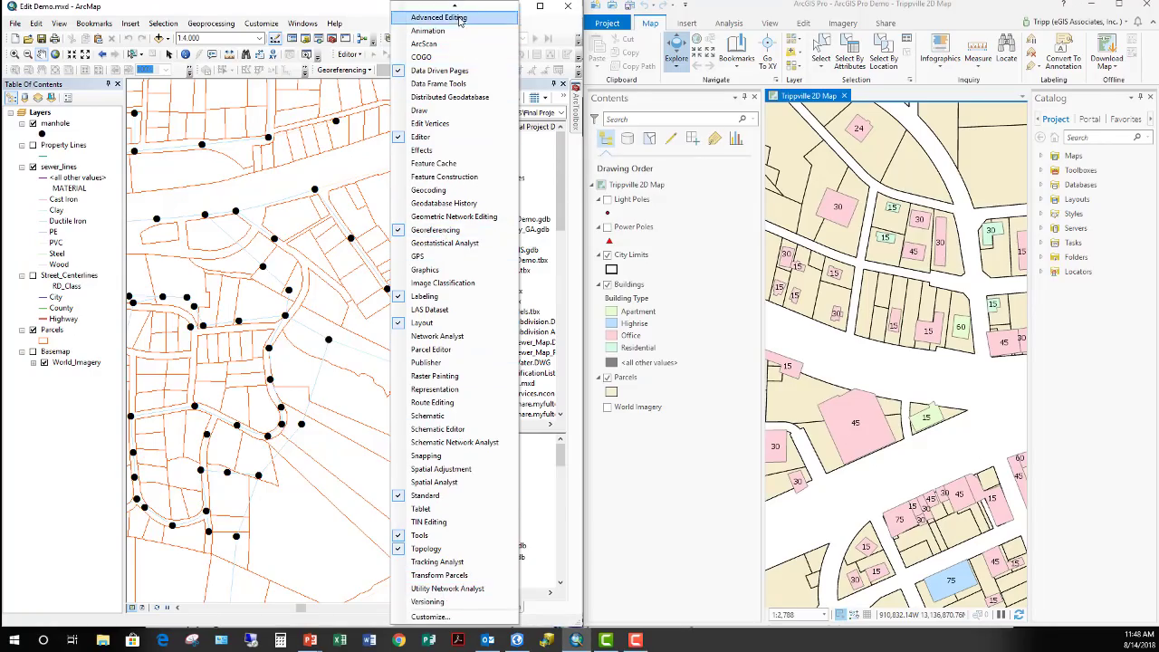
mouse_move(456, 7)
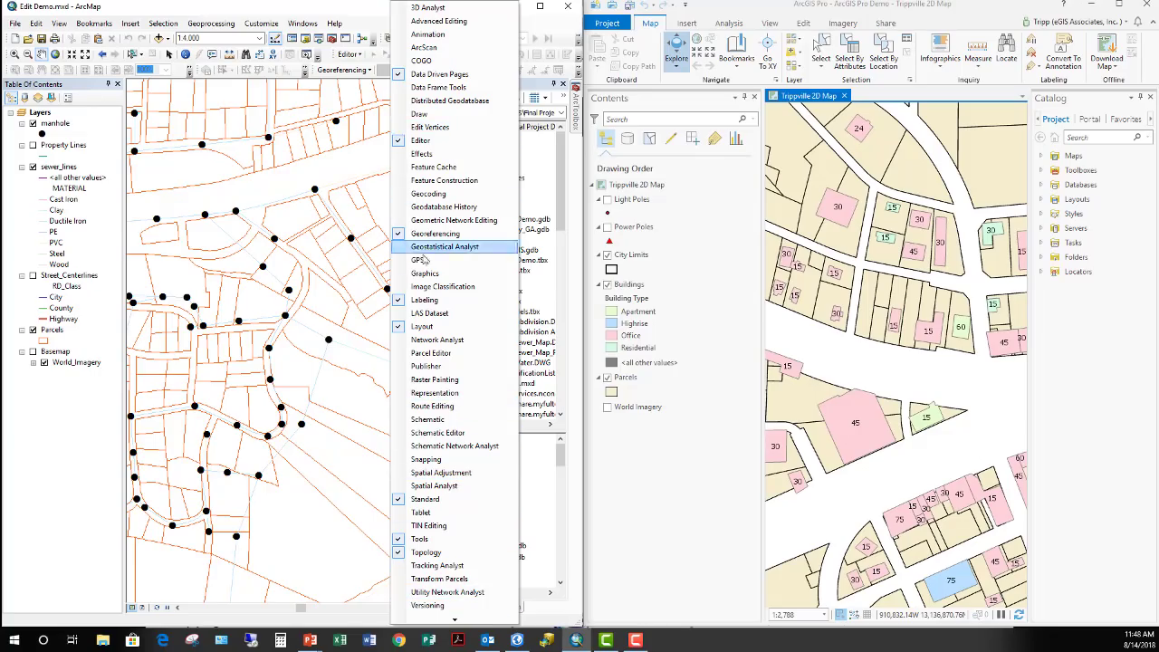
click(297, 9)
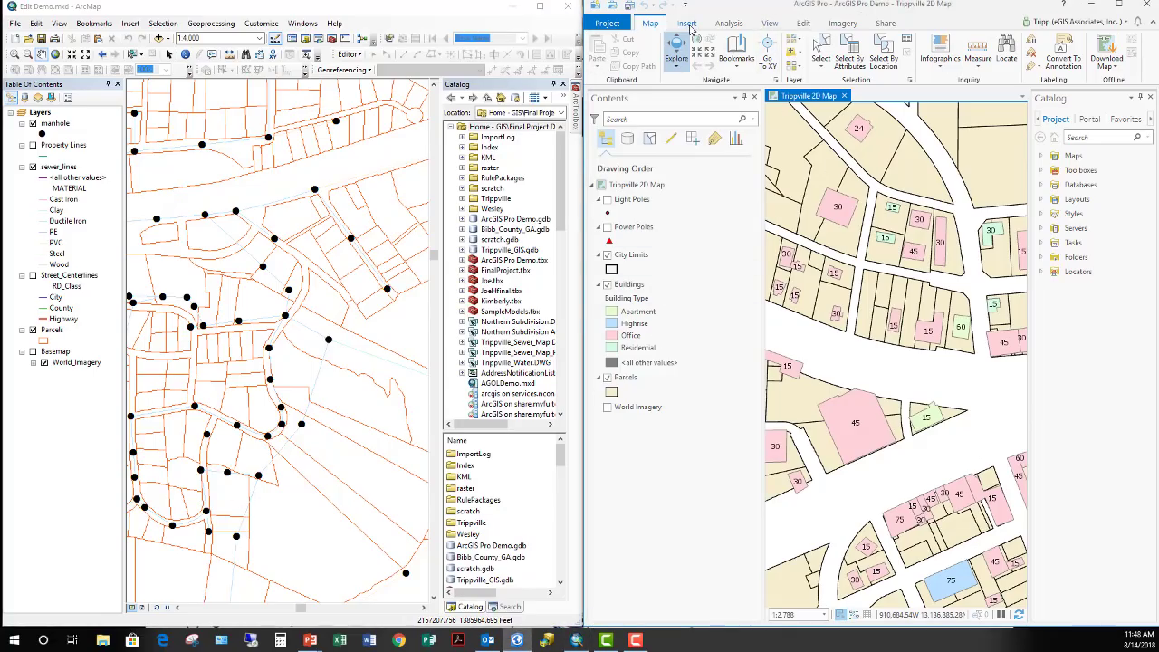
Step: Browse the Insert, Analysis and View ribbon tabs, return to Map, and select City Limits in Contents
click(688, 24)
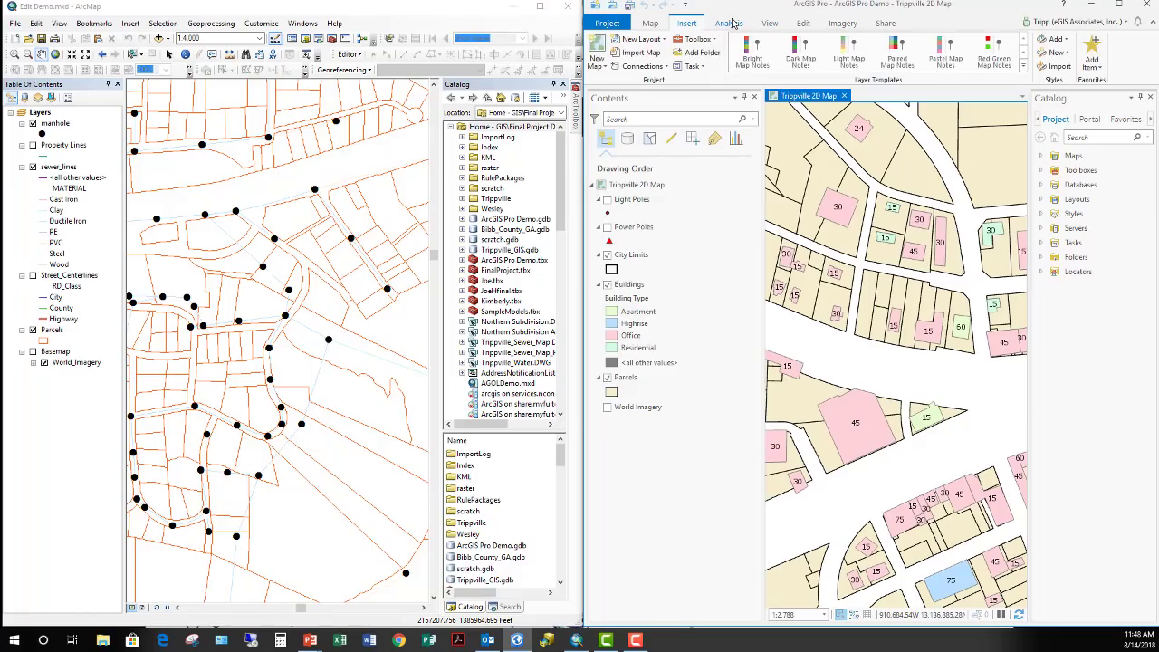
click(730, 24)
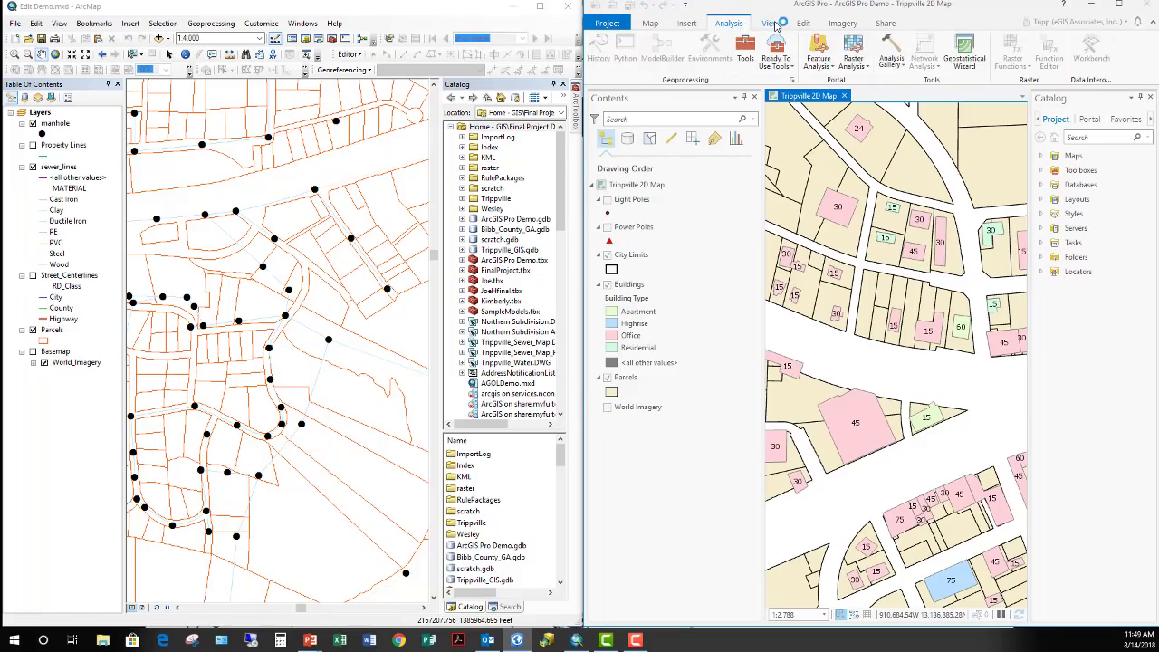
click(771, 24)
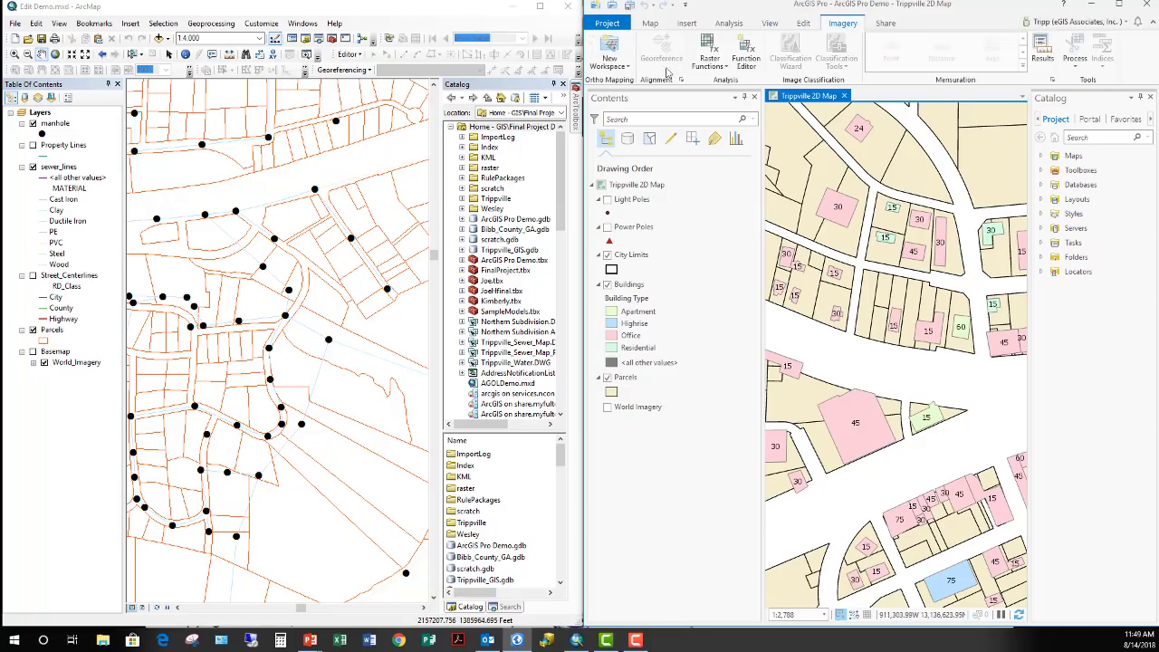
click(648, 24)
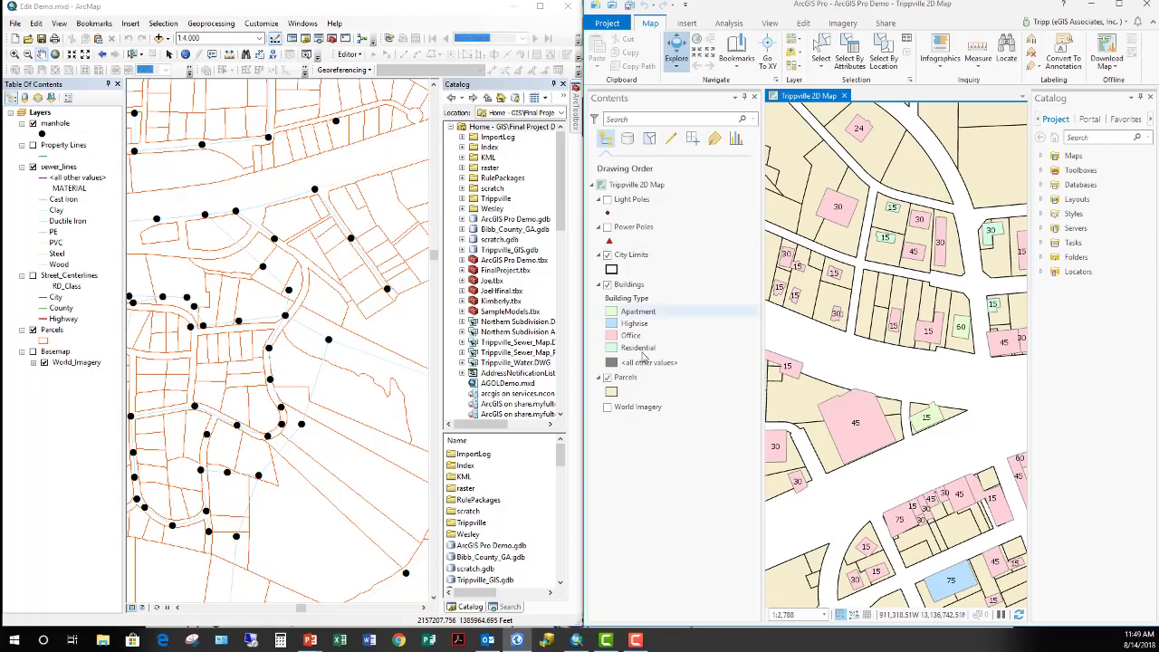
click(634, 257)
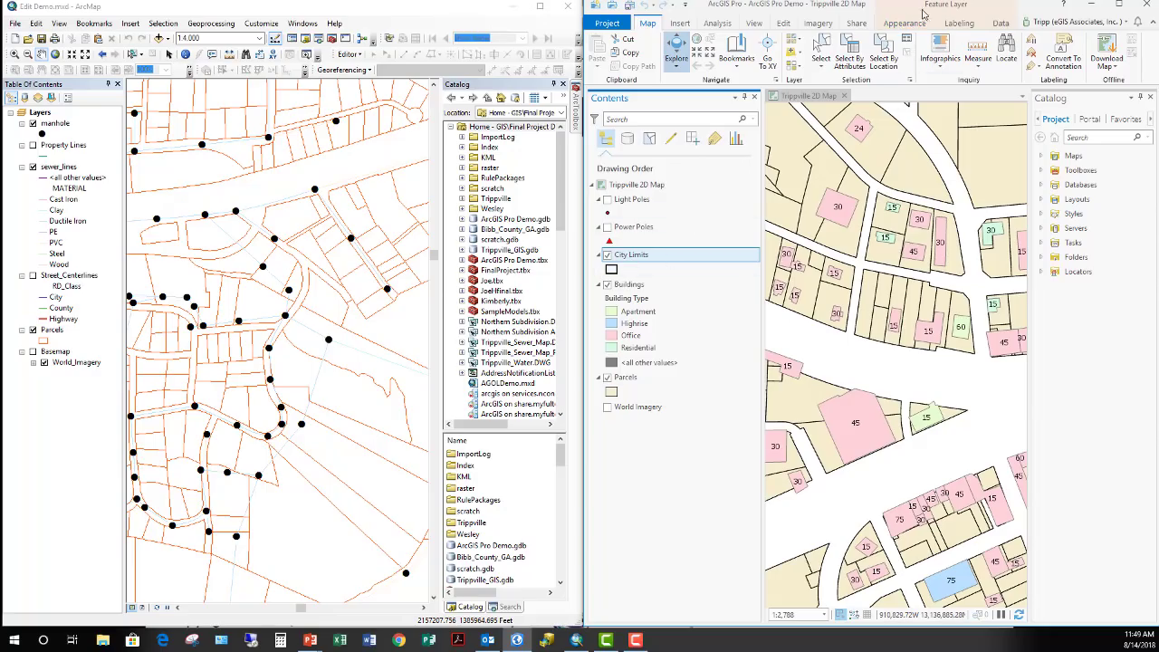
Step: Review City Limits' Appearance and Labeling options, then select the Trippville 2D Map in Contents
click(896, 24)
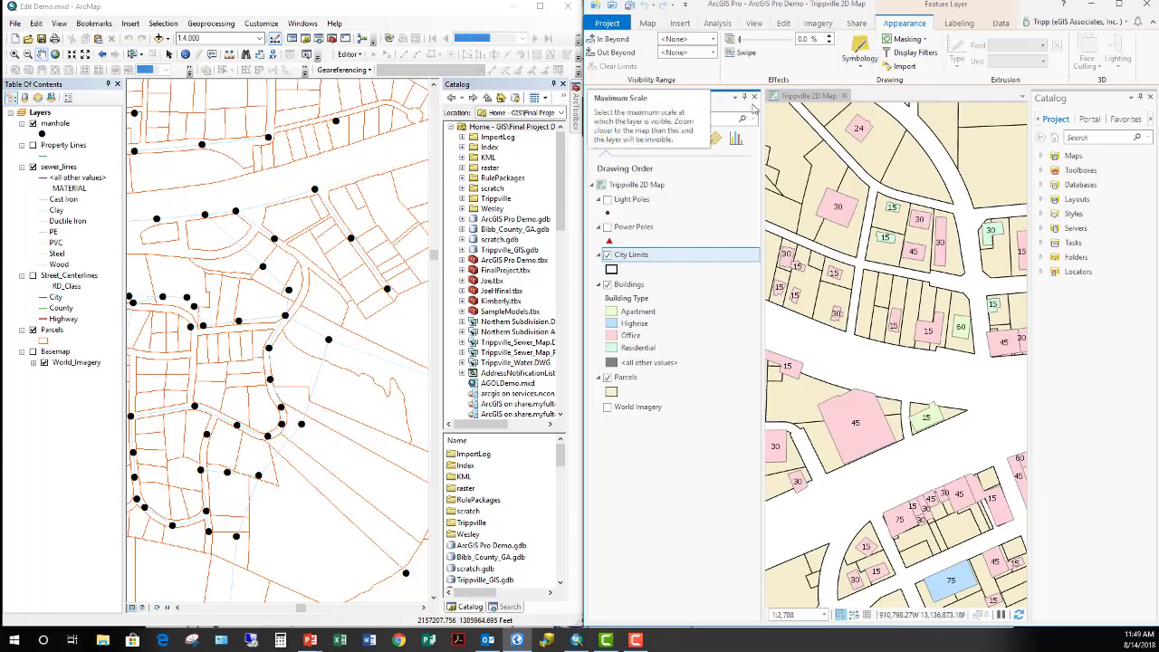
click(961, 24)
click(656, 185)
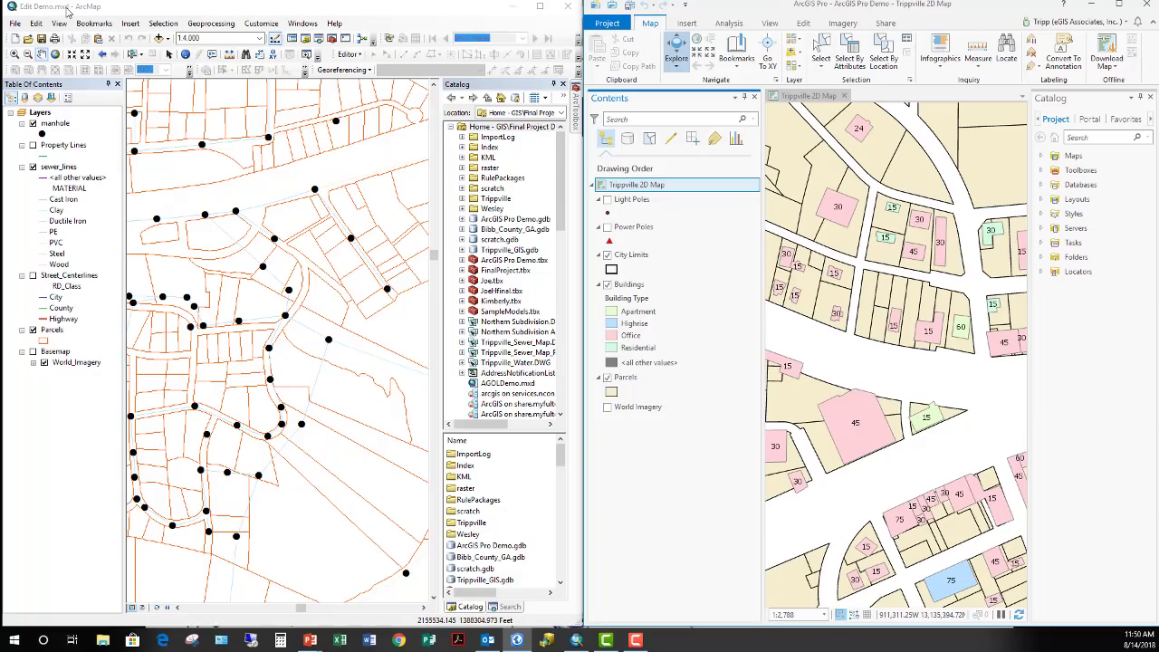
click(143, 609)
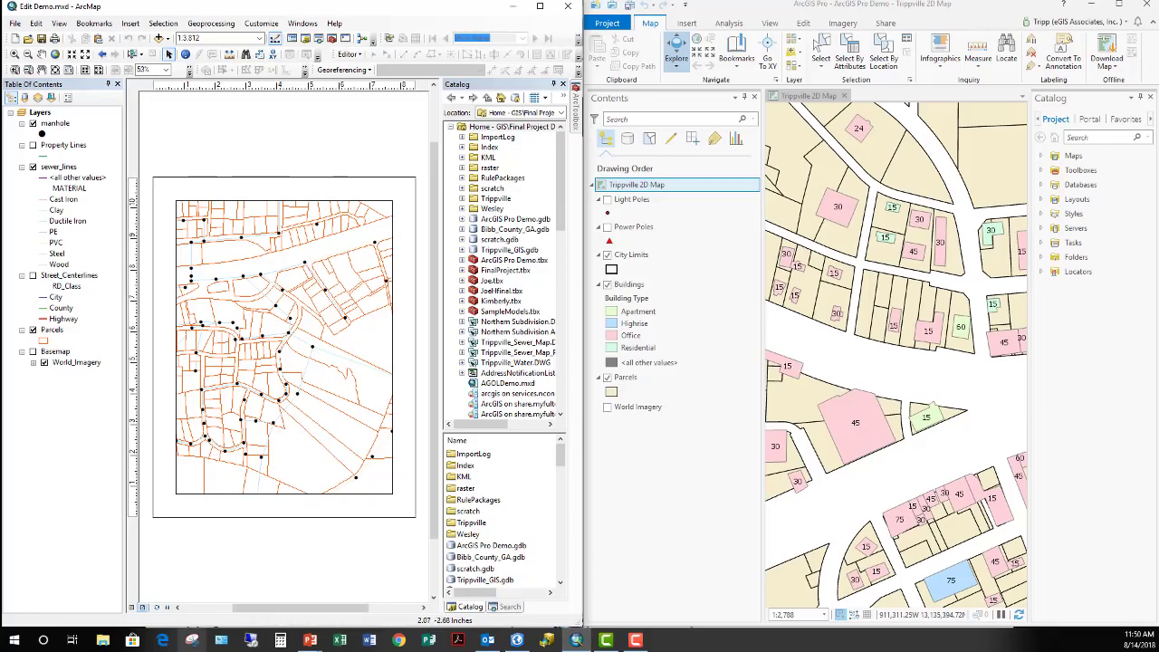
click(132, 608)
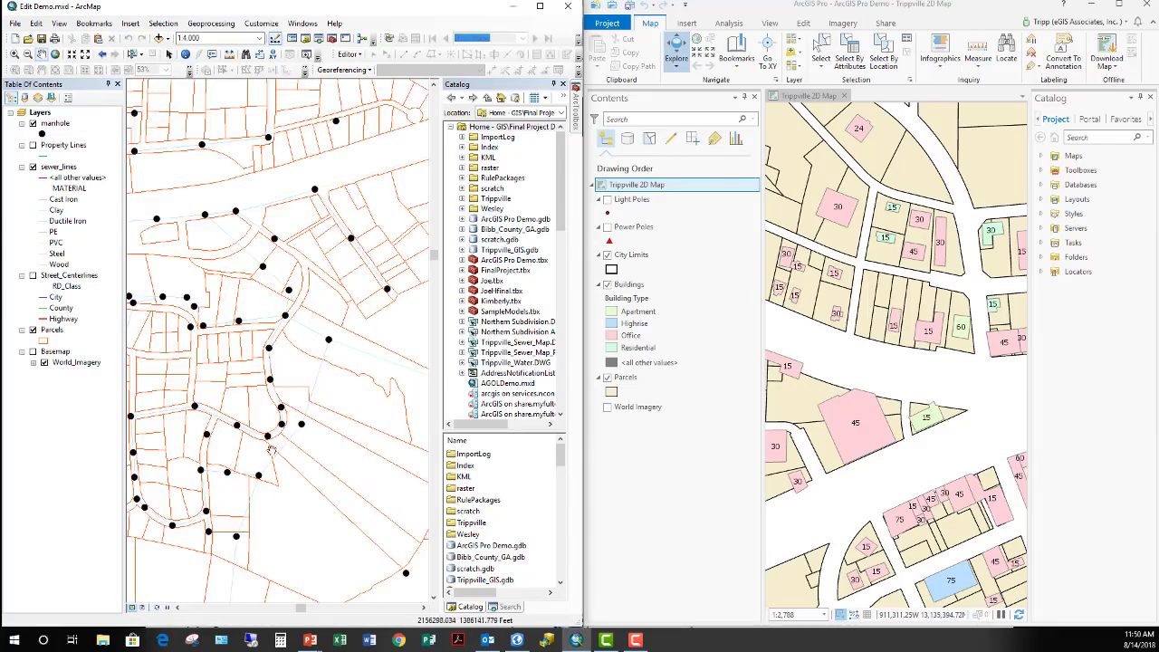
click(787, 9)
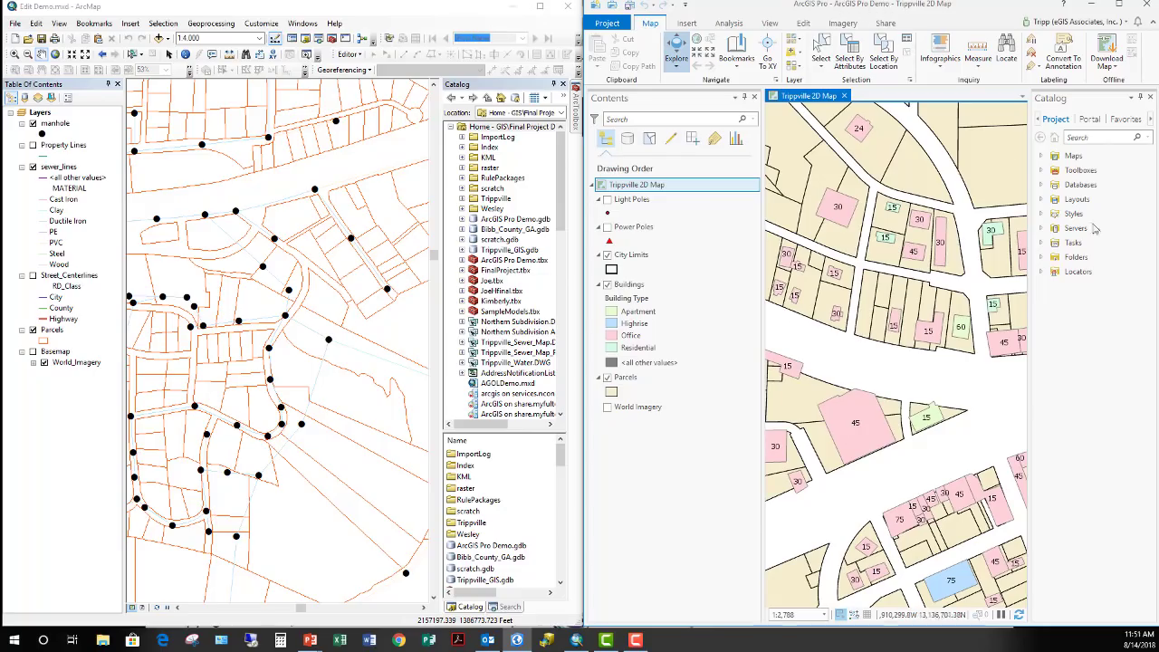
Step: Expand the Maps and Layouts folders in the Catalog pane's Project tab
click(1040, 155)
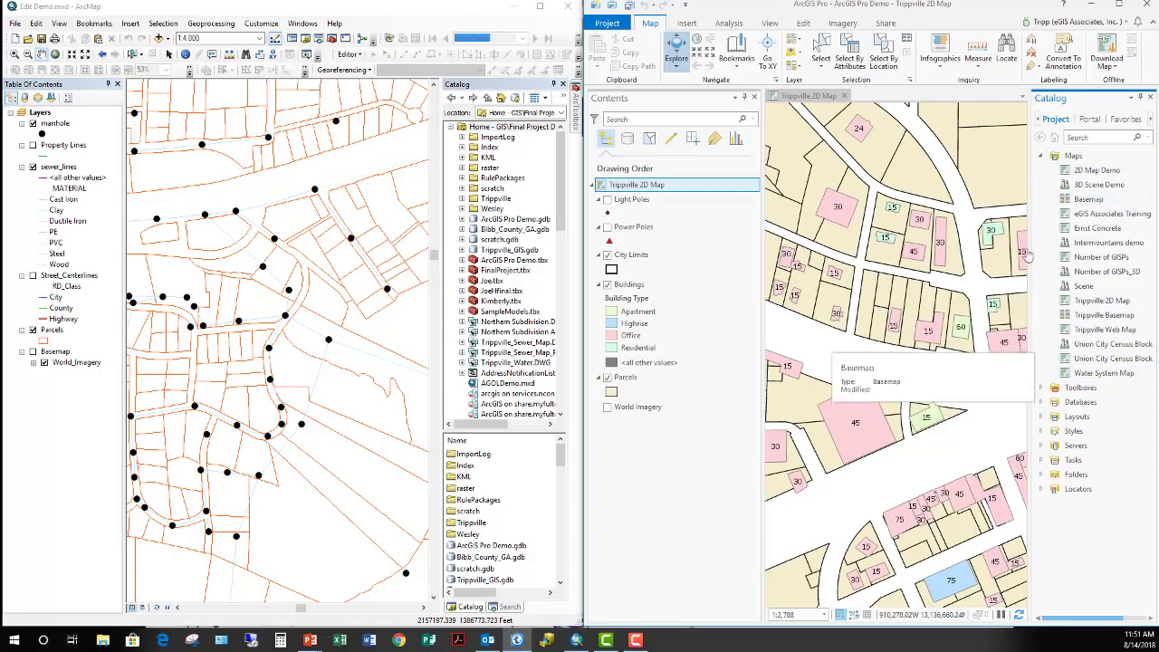
click(1040, 417)
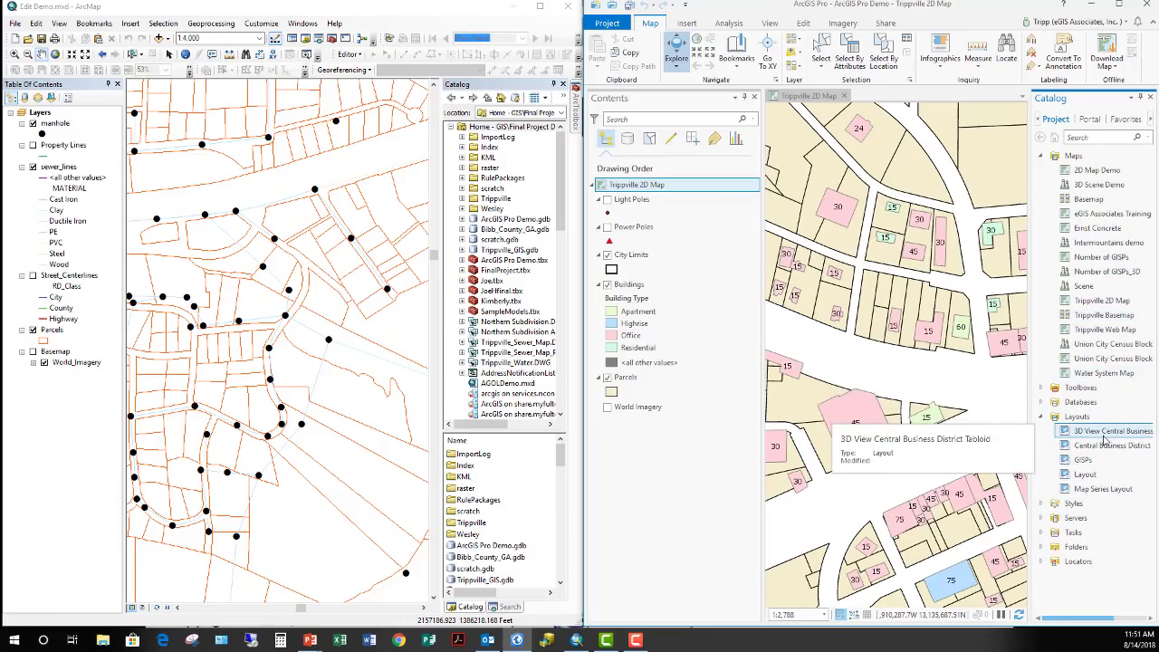
Step: Open the 3D View Central Business District Tabloid layout from its Catalog context menu
right_click(1104, 440)
click(1071, 494)
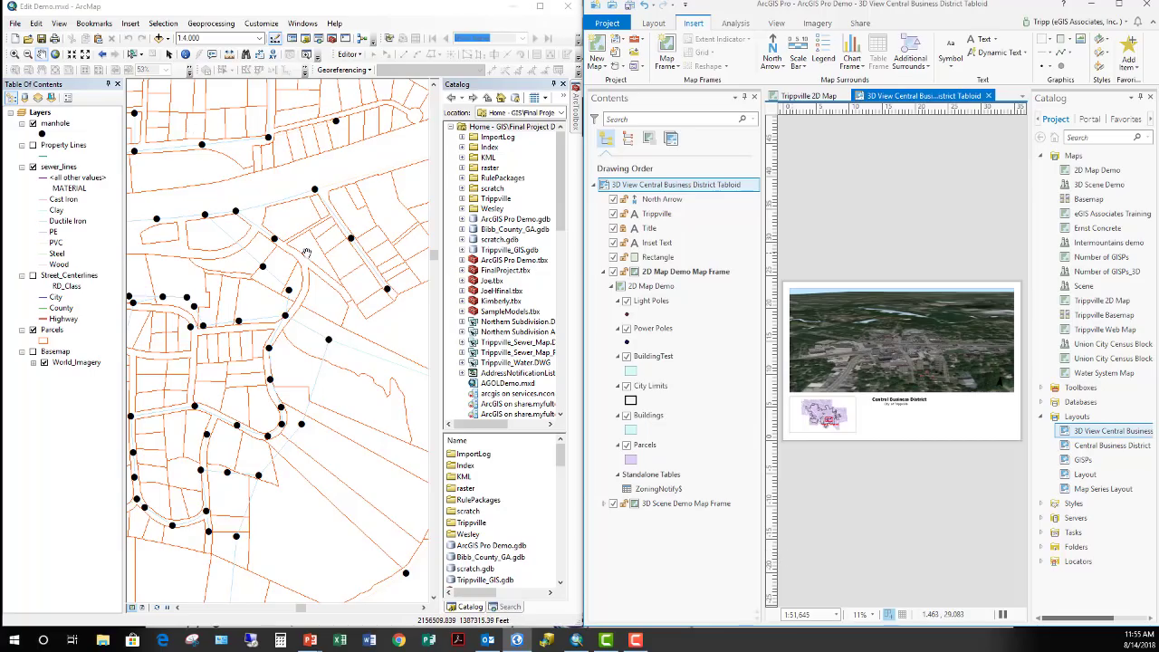
Step: Choose Start Editing from ArcMap's Editor menu, then bring the ArcGIS Pro window forward
click(349, 56)
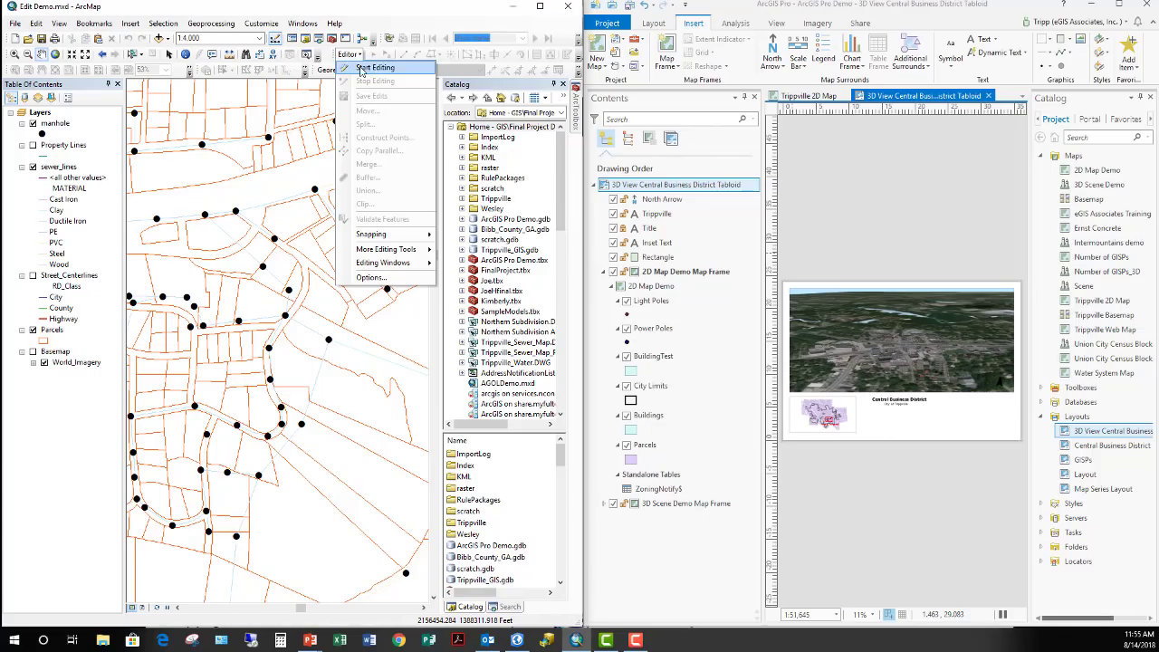
click(375, 68)
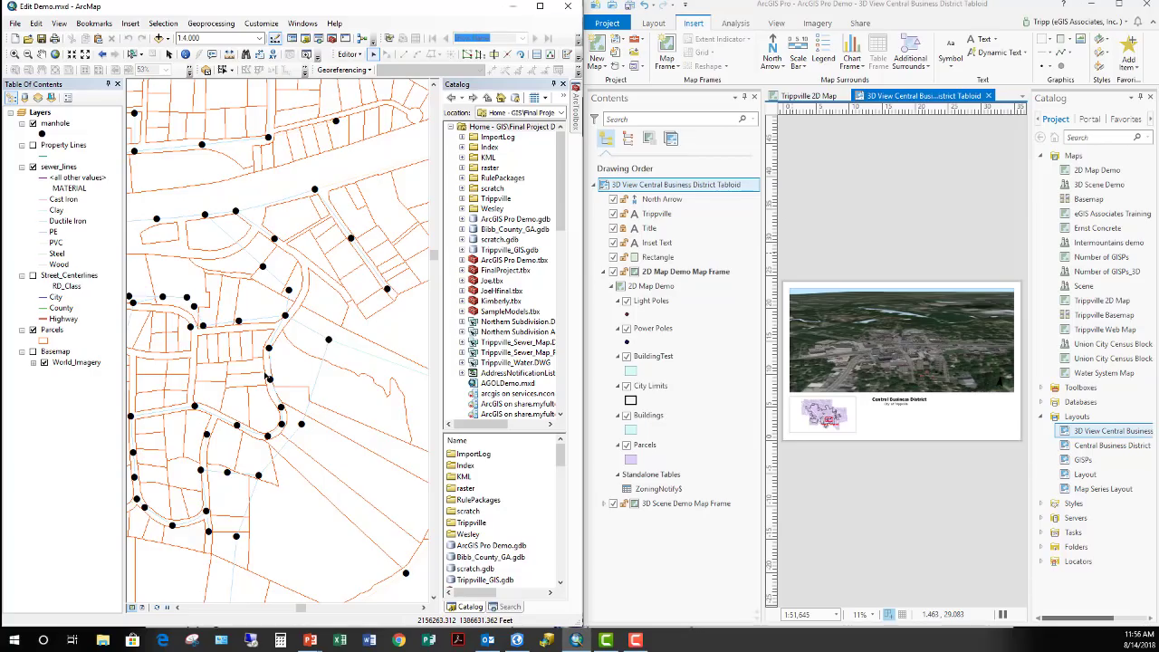
click(945, 9)
Step: Return to the Trippville 2D Map, show the Edit tab, and list layers by data source
click(808, 96)
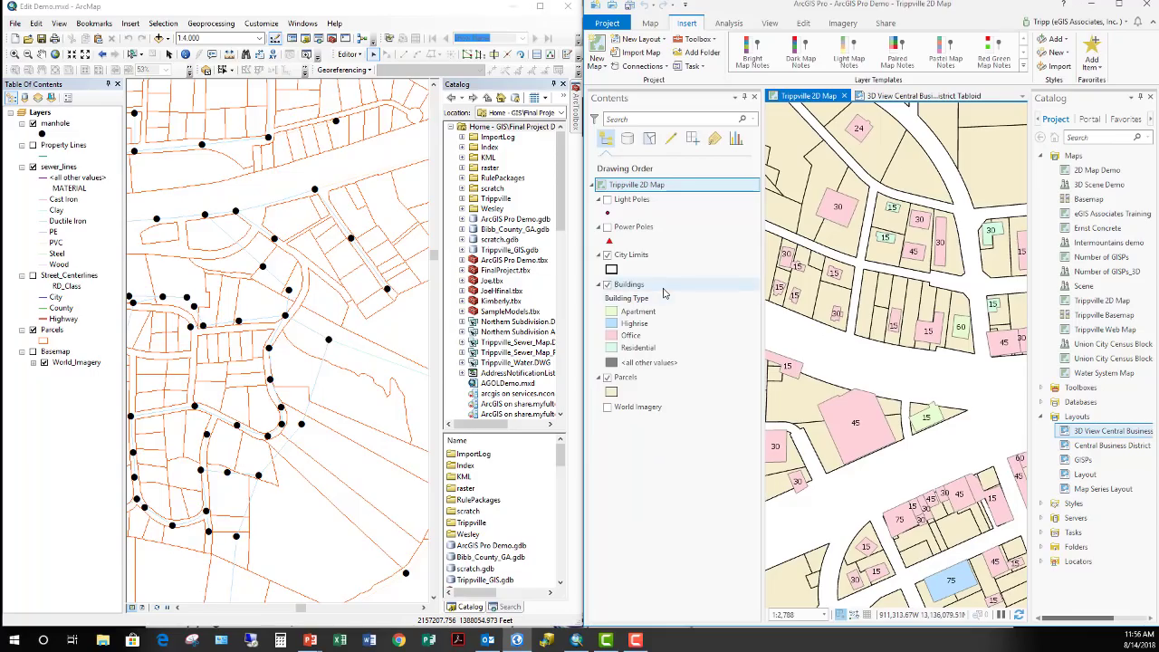
click(802, 23)
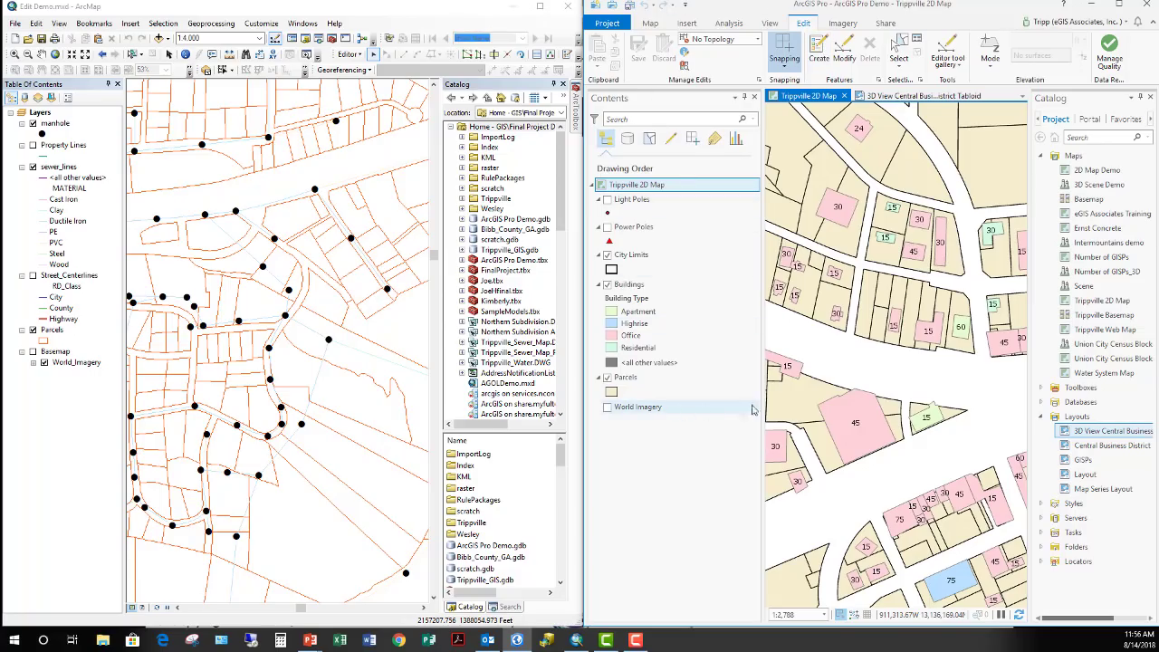
click(627, 137)
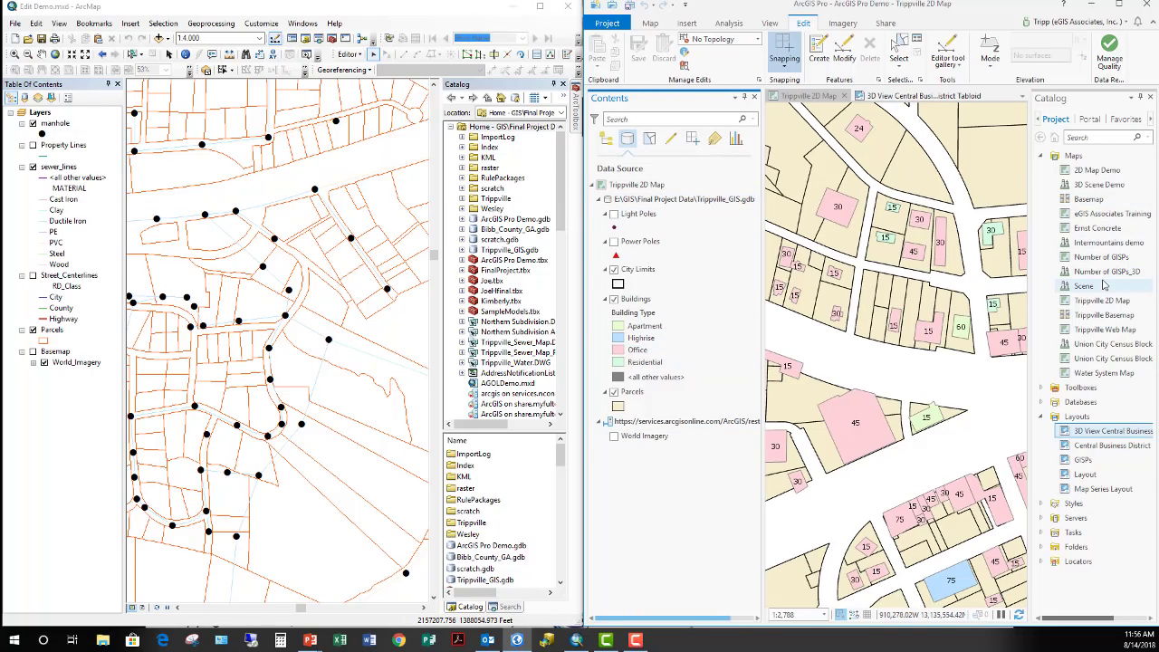
Step: In the Catalog, collapse Maps and expand Folders > Final Project Data
click(1041, 158)
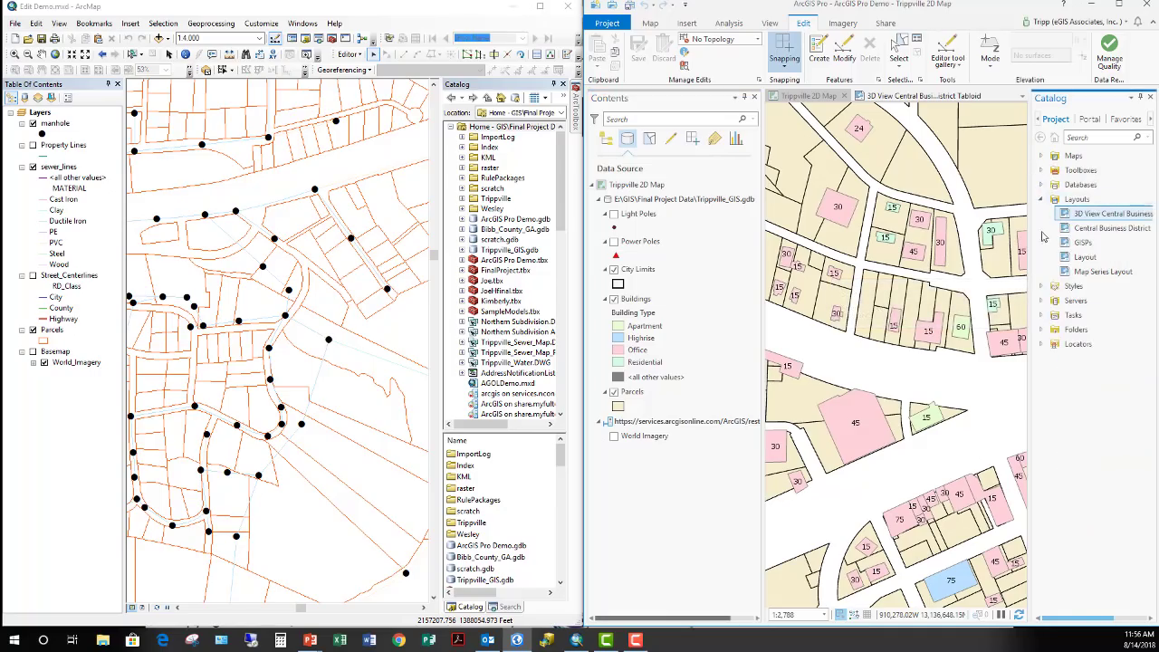
click(1041, 330)
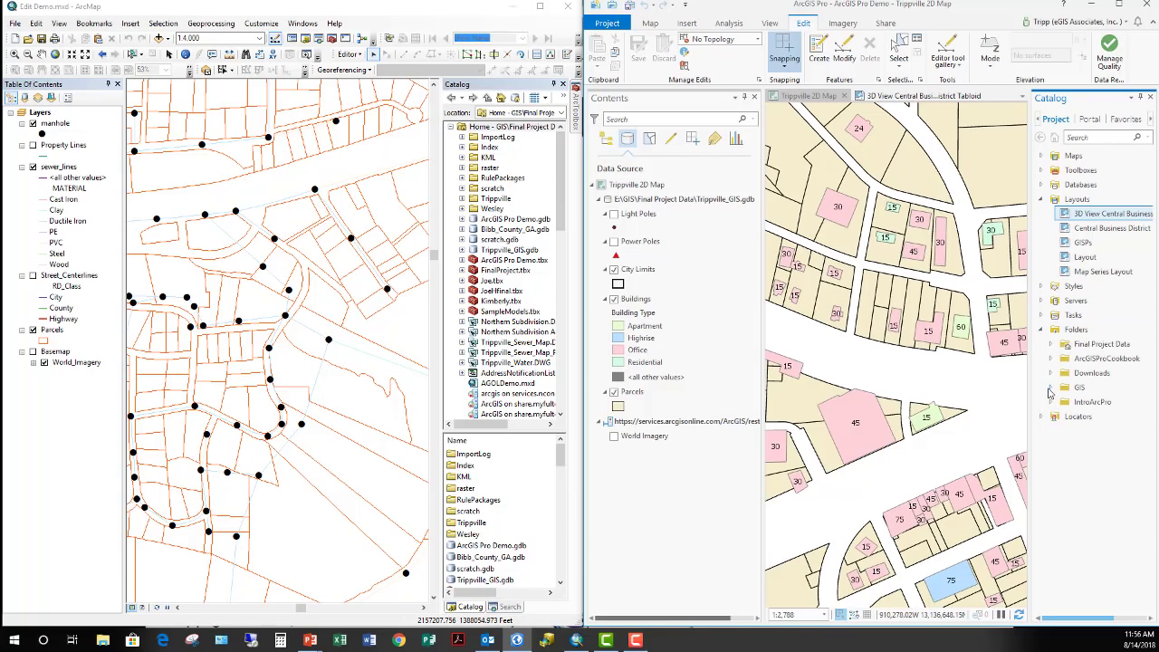
click(1050, 344)
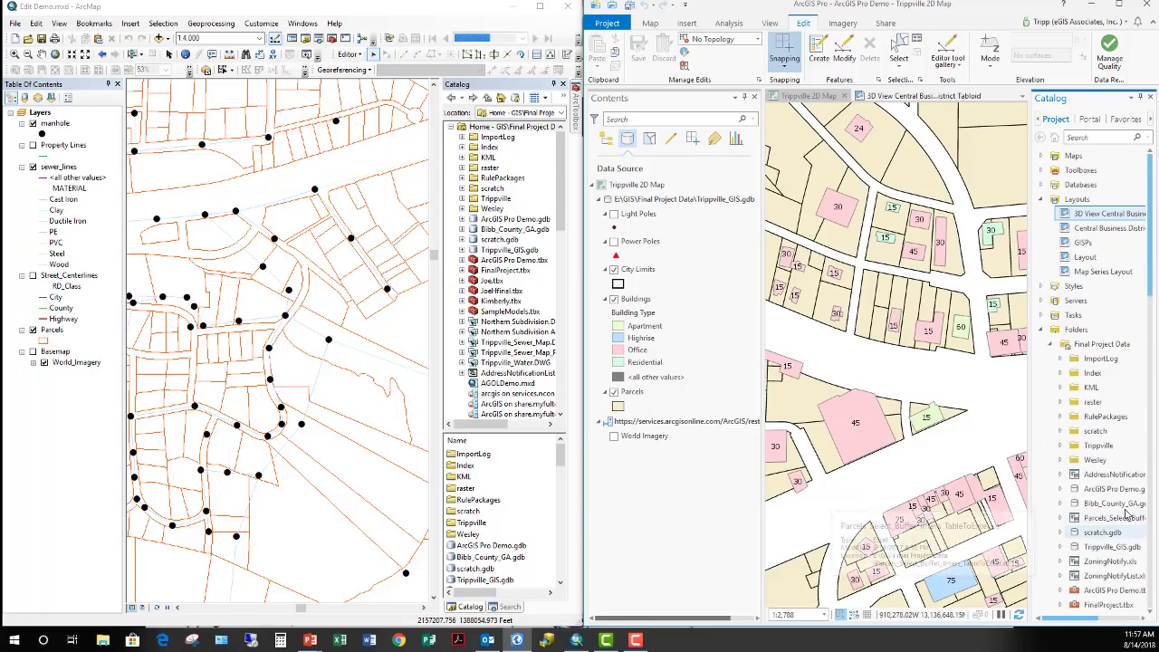
Step: Drag Manhole_FP_Intersect.shp from the Final Project Data folder onto the Trippville 2D Map
scroll(1125, 511, down, 6)
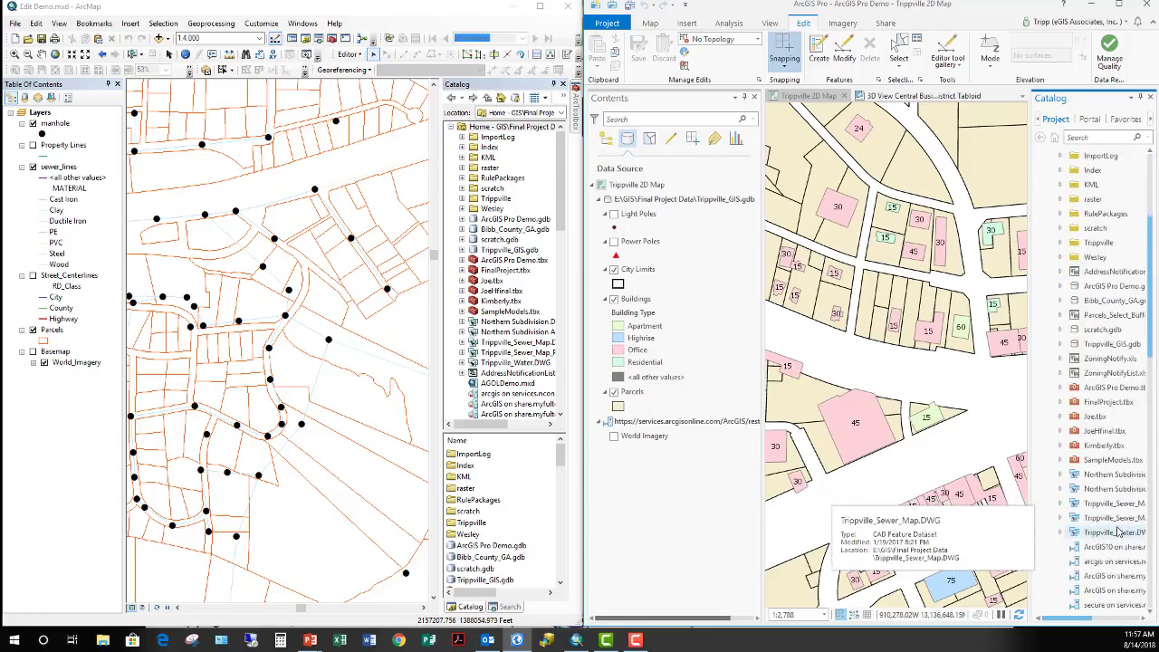
scroll(1118, 525, down, 8)
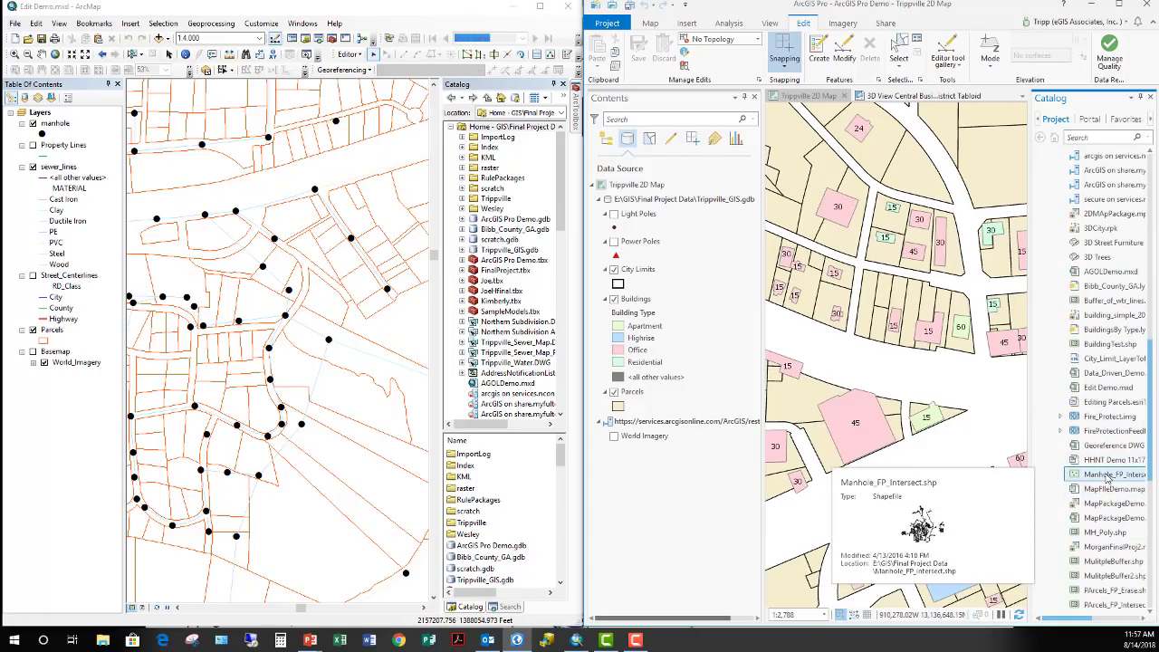
drag(1119, 477, 985, 501)
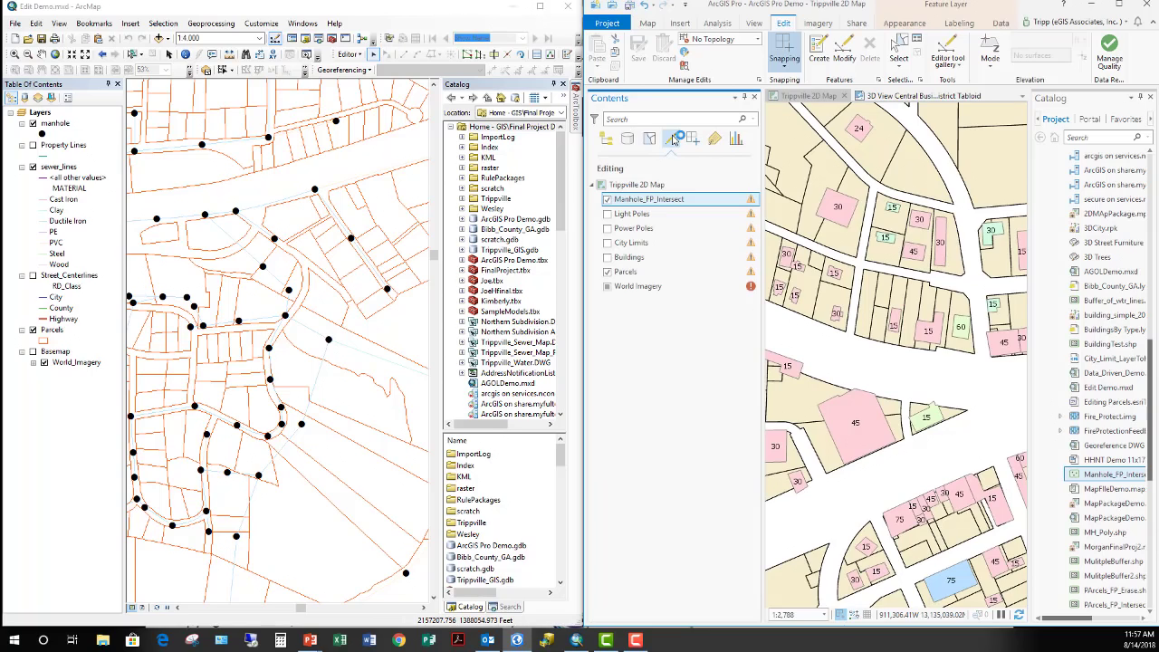
Step: Make the Buildings, City Limits and Power Poles layers editable in the List By Editing view
click(606, 257)
click(606, 242)
click(606, 228)
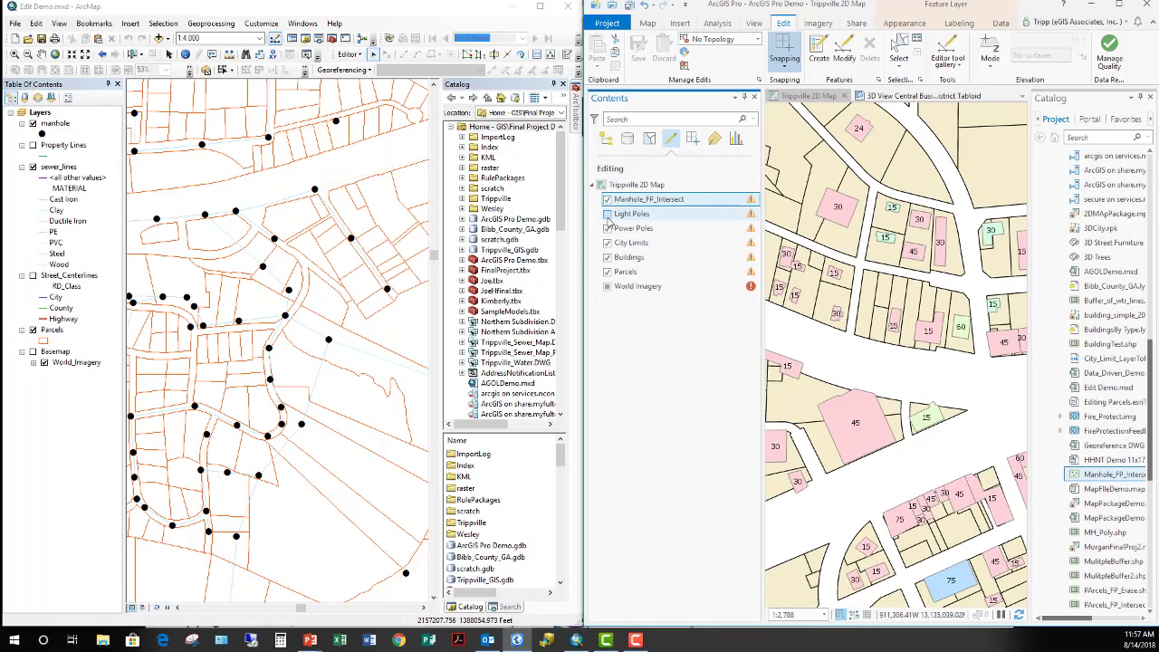
Step: Open ArcMap's Editor menu to compare its editing commands
mouse_move(756, 217)
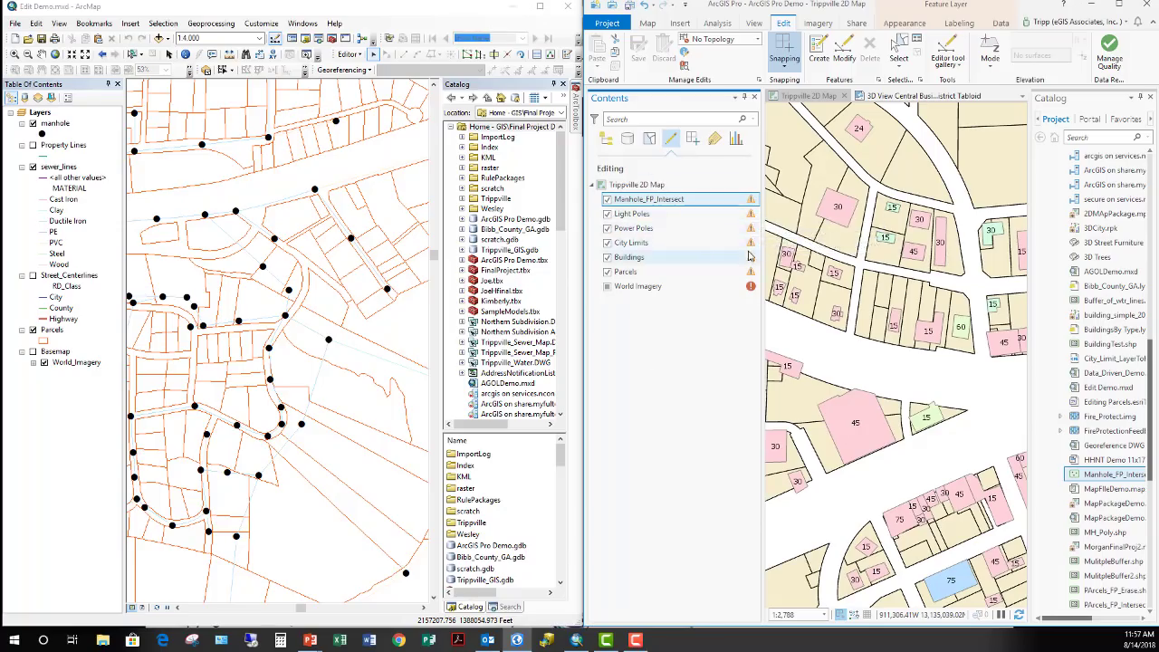
mouse_move(751, 260)
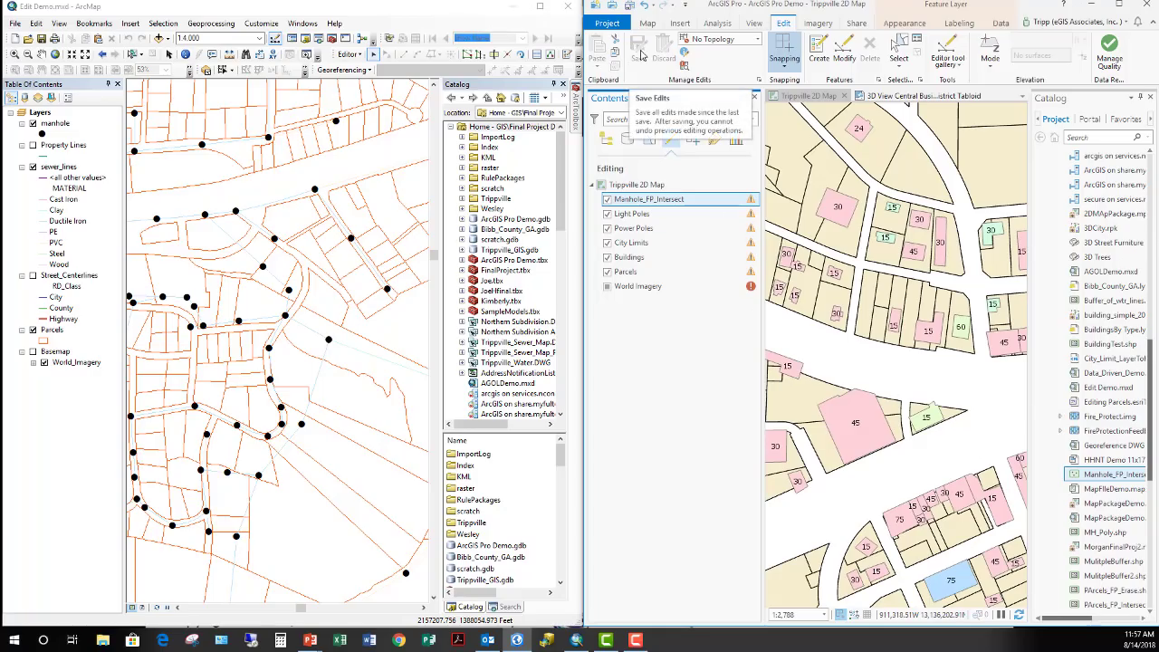
click(351, 57)
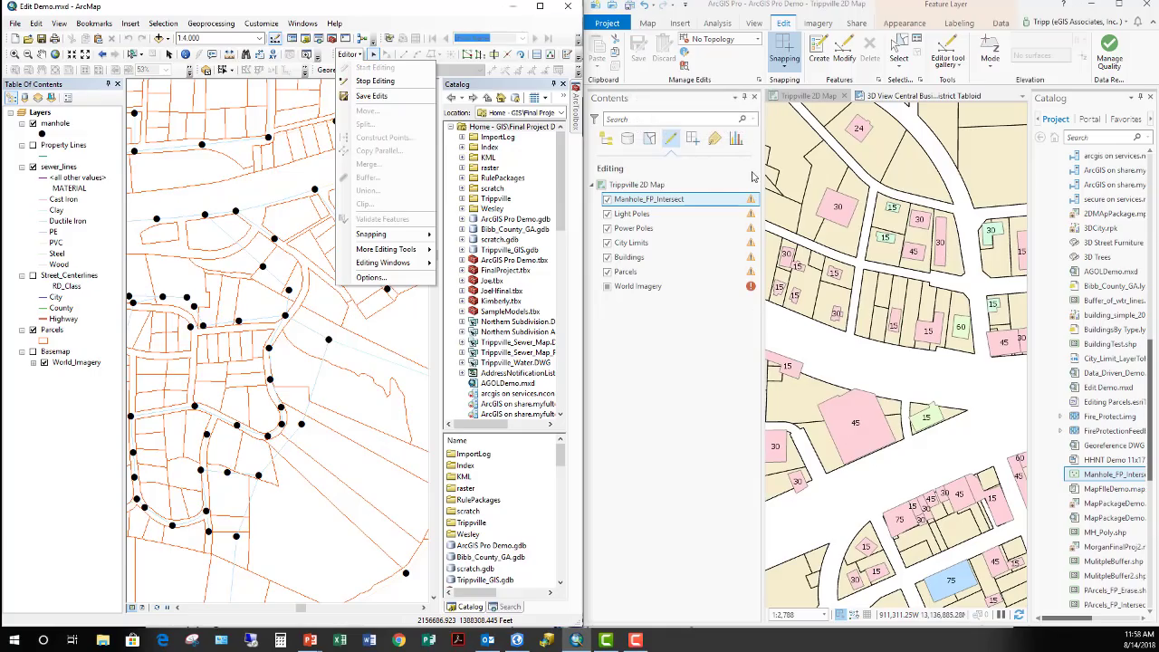
click(608, 25)
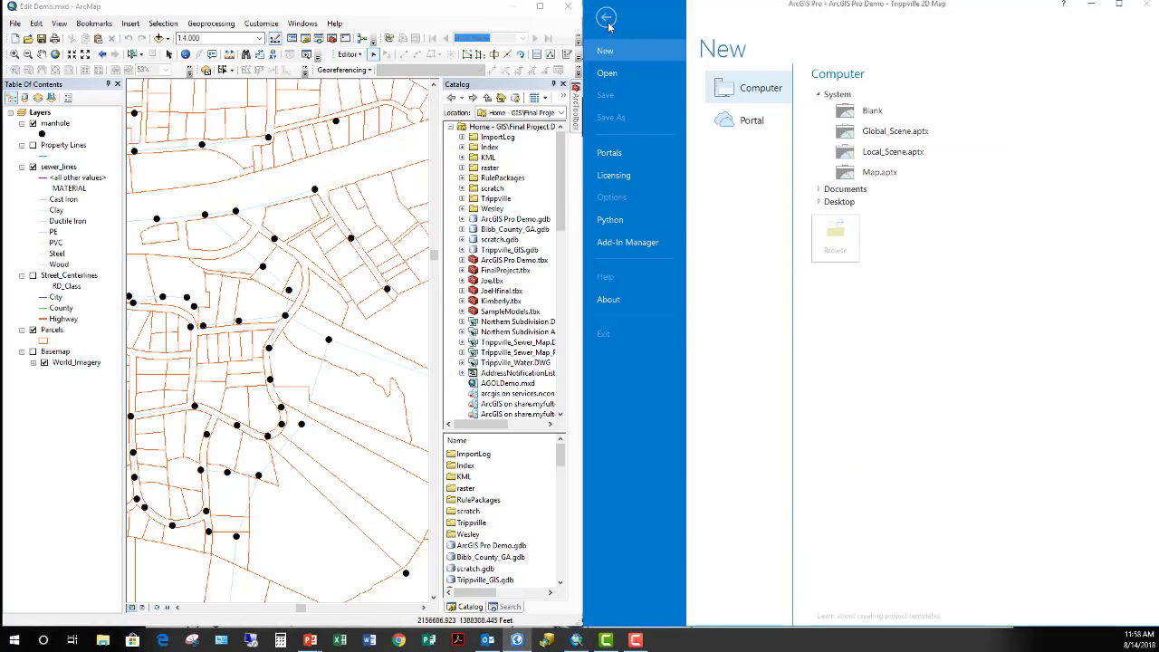
click(642, 199)
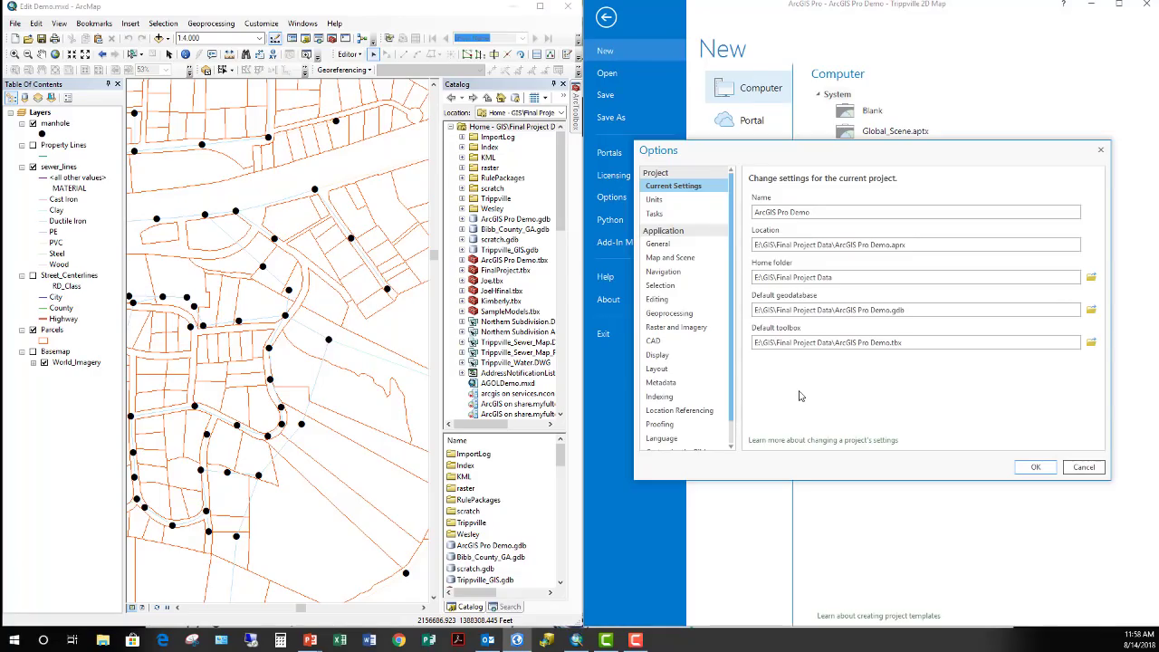
click(658, 299)
scroll(994, 276, down, 5)
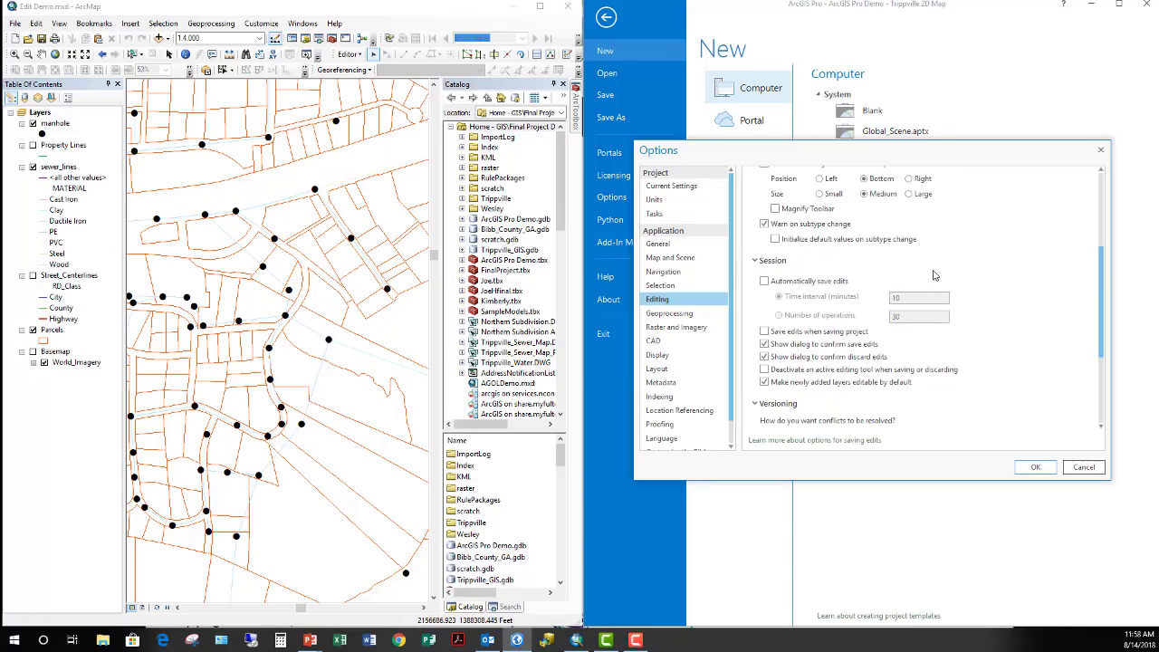
click(1084, 468)
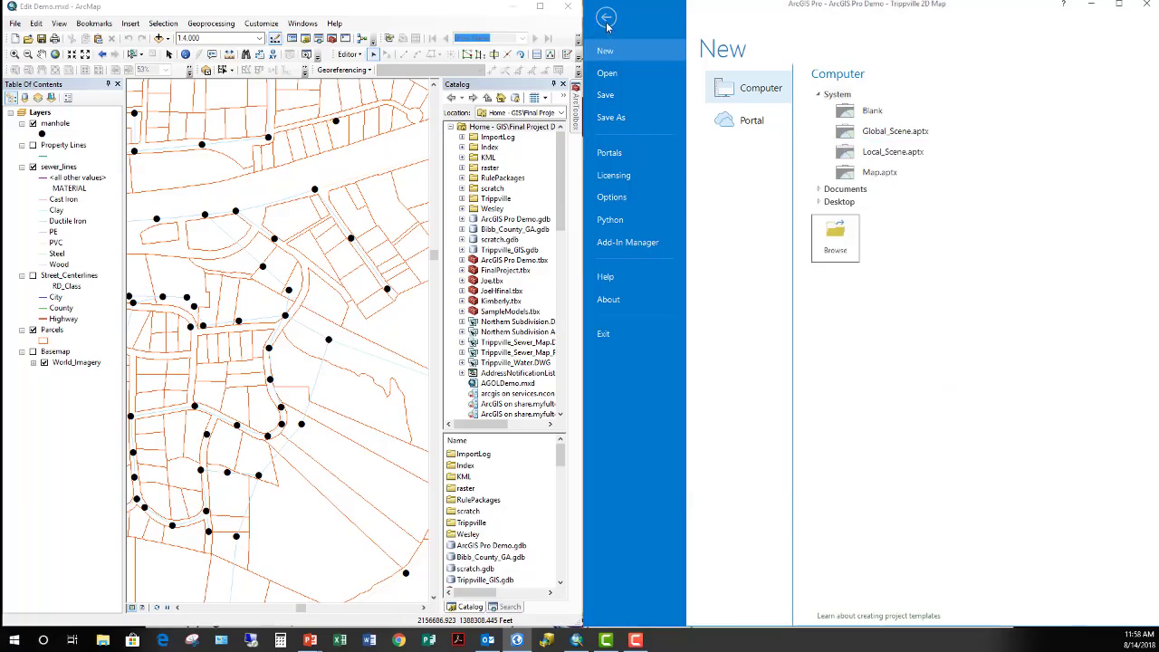
key(Escape)
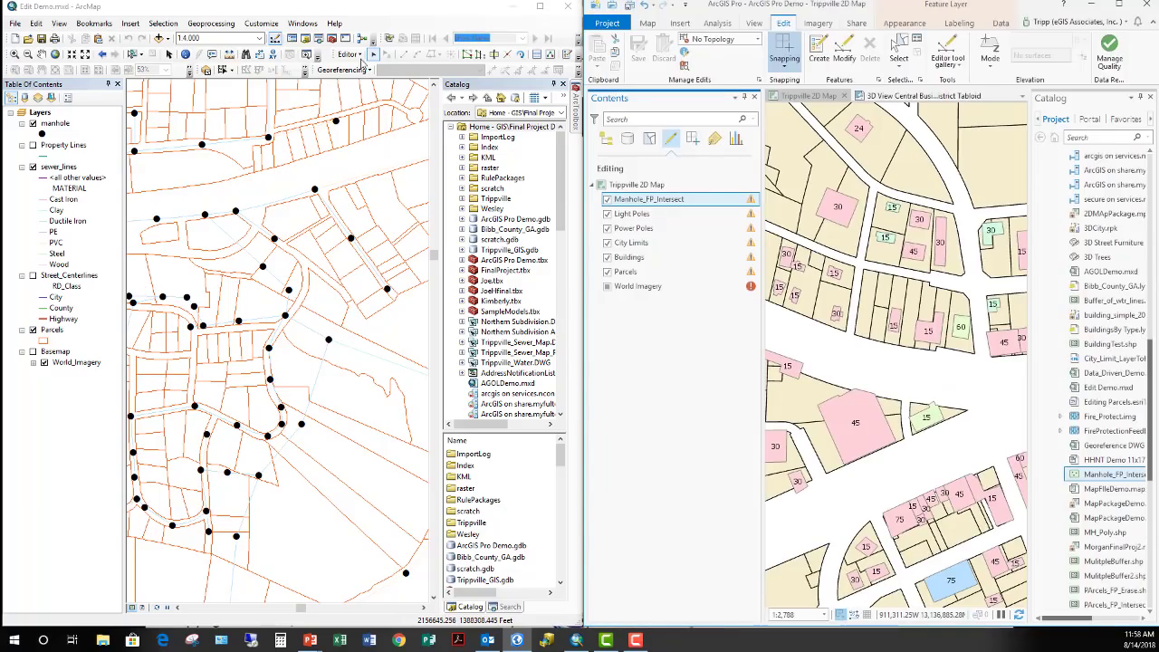
Step: Reopen ArcMap's Editor menu, then list ArcGIS Pro's map layers by data source
click(358, 56)
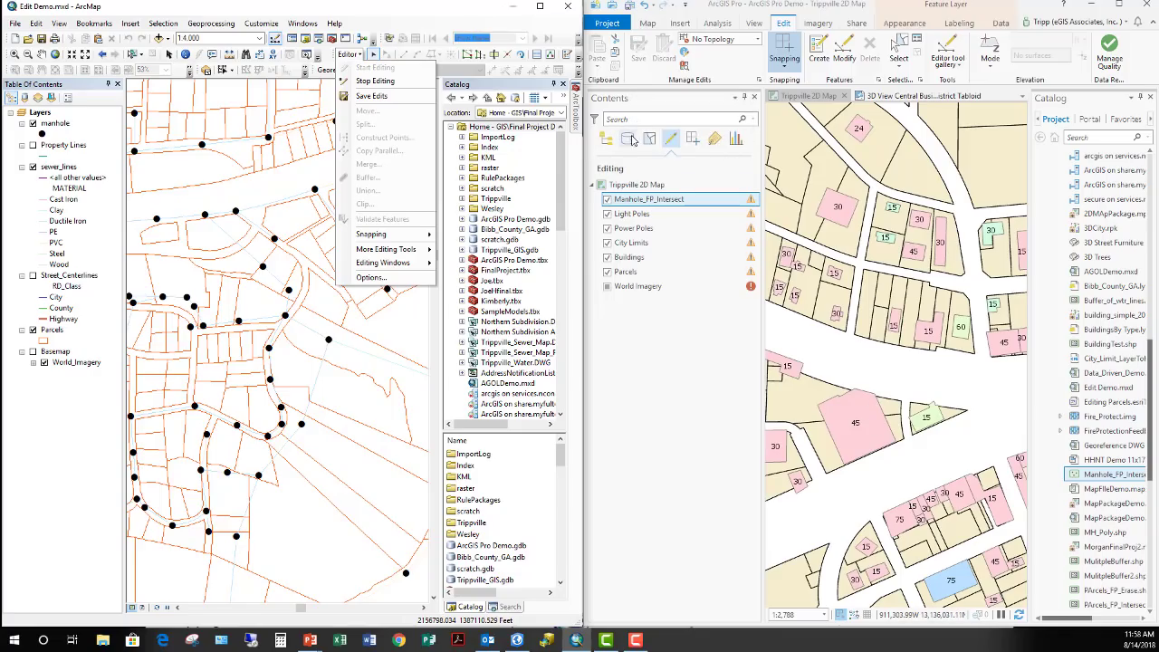
click(627, 138)
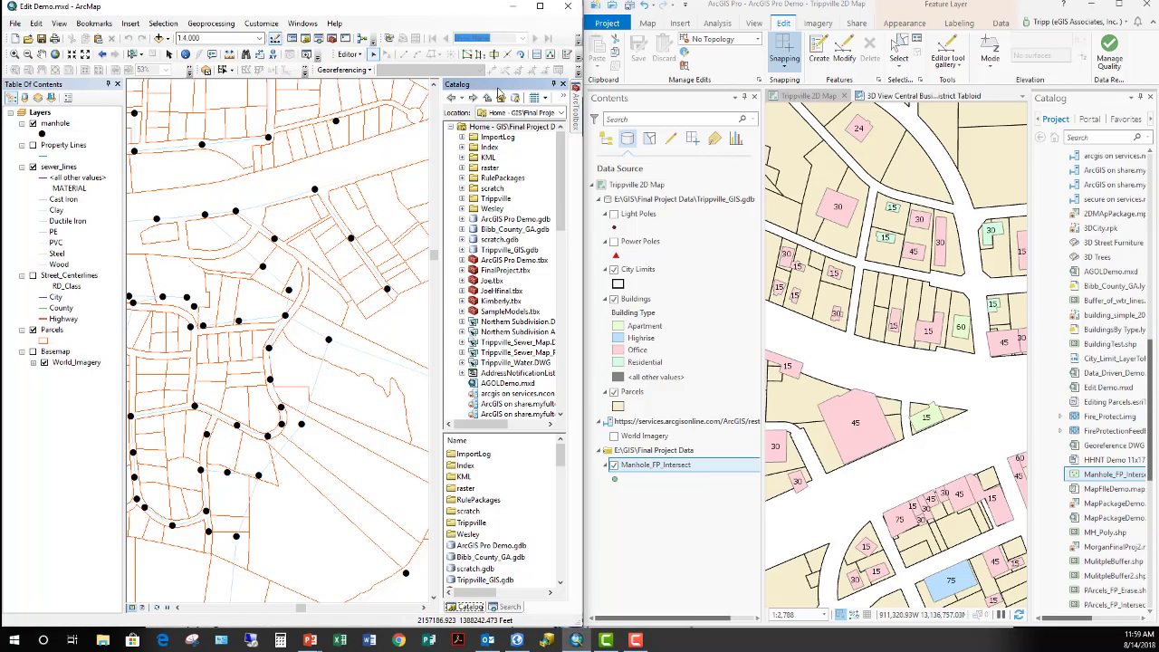
Step: Collapse the Folders and Layouts branches in ArcGIS Pro's Catalog pane
click(1093, 102)
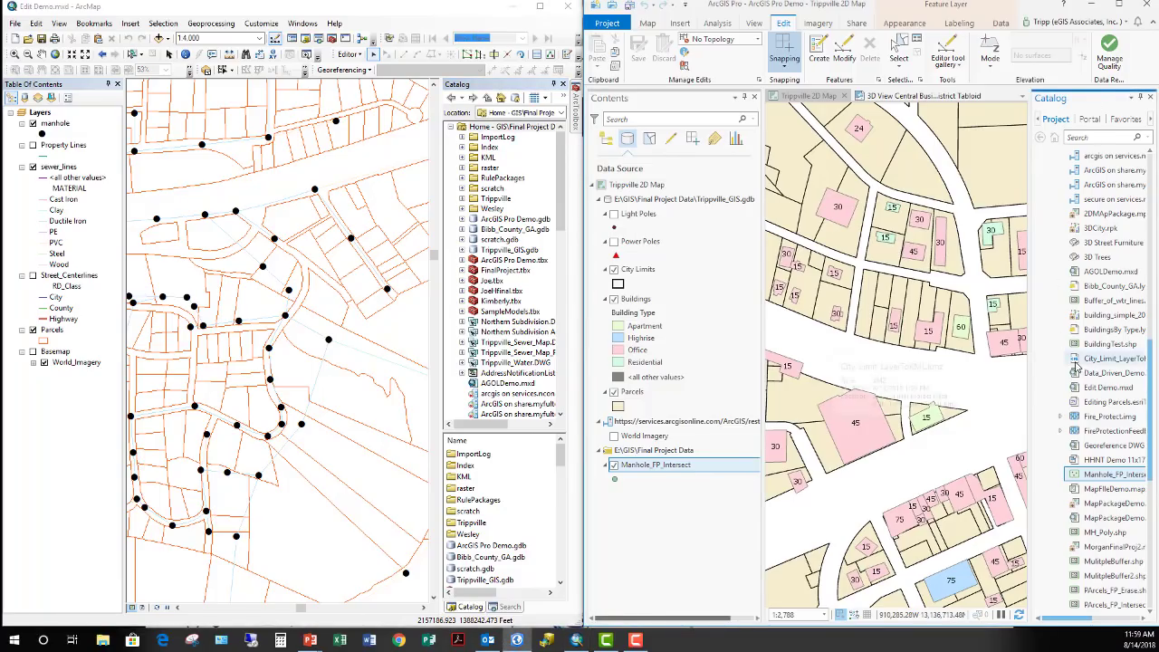
scroll(1067, 362, up, 4)
scroll(1068, 362, up, 5)
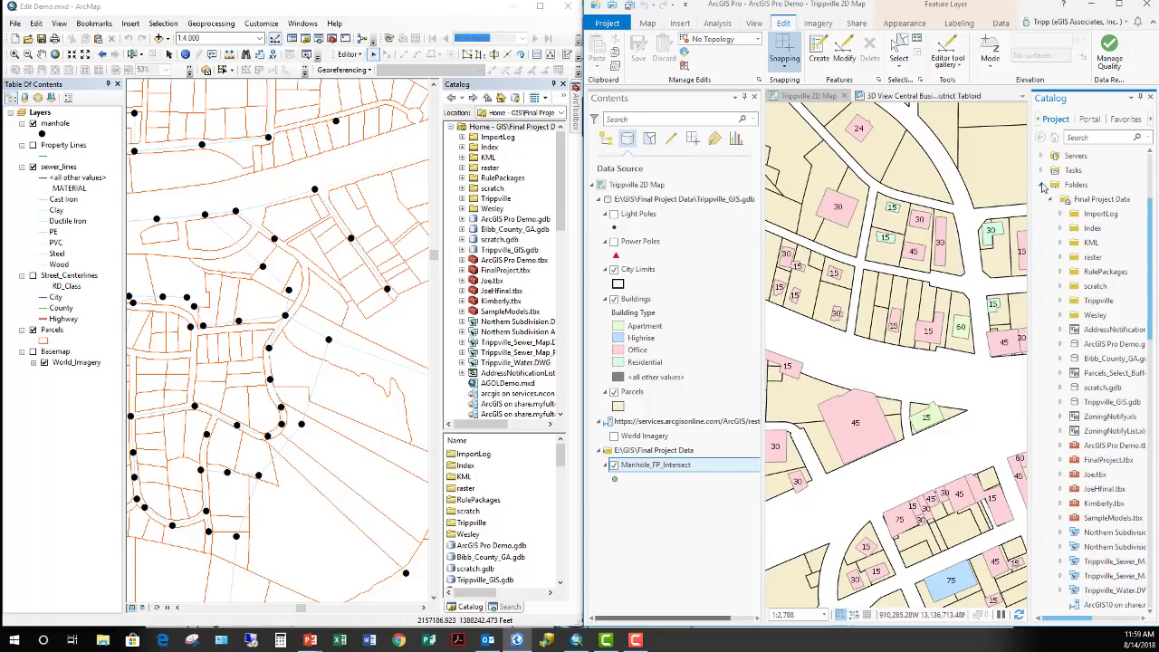
click(1040, 185)
click(1040, 201)
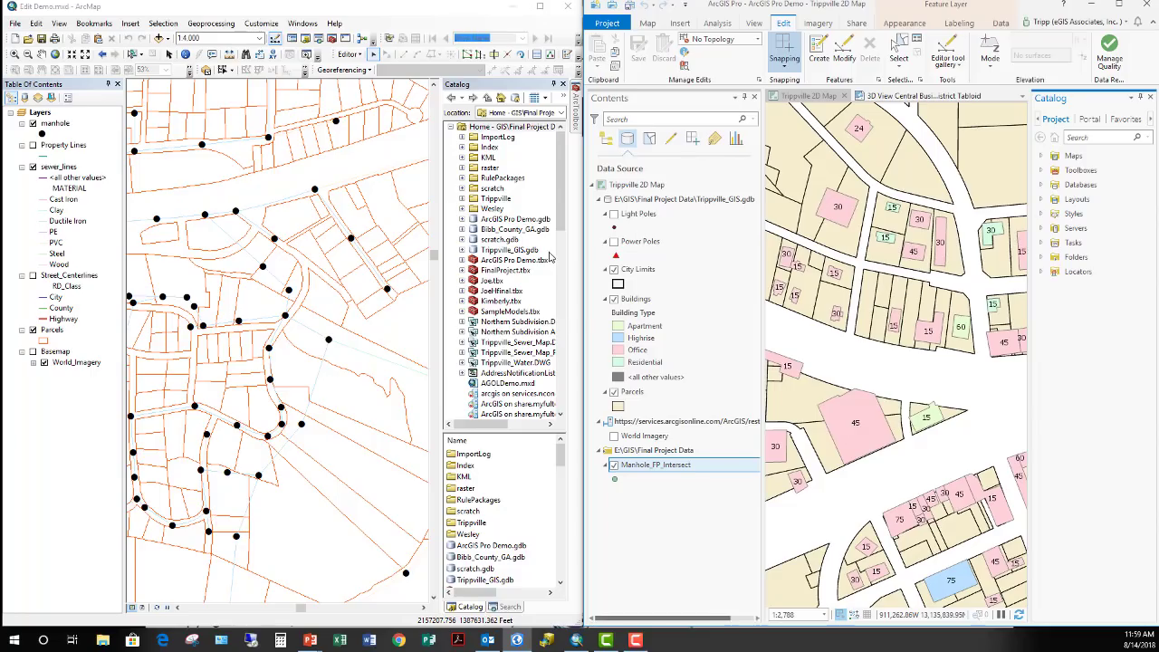
scroll(549, 259, down, 10)
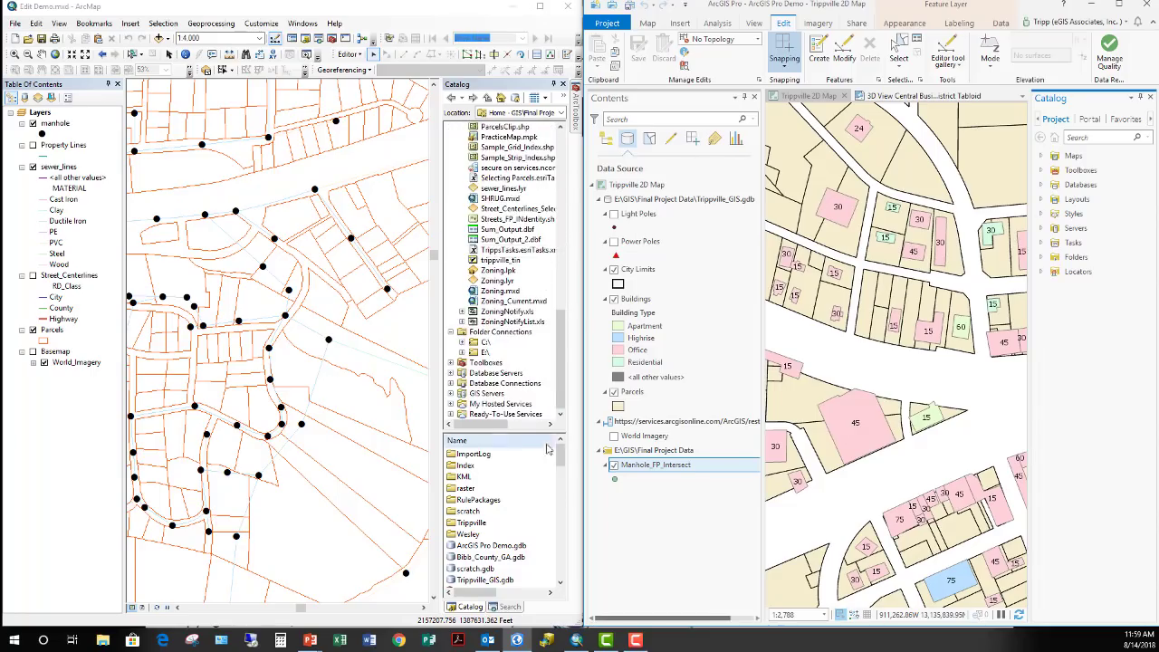
scroll(548, 448, down, 1)
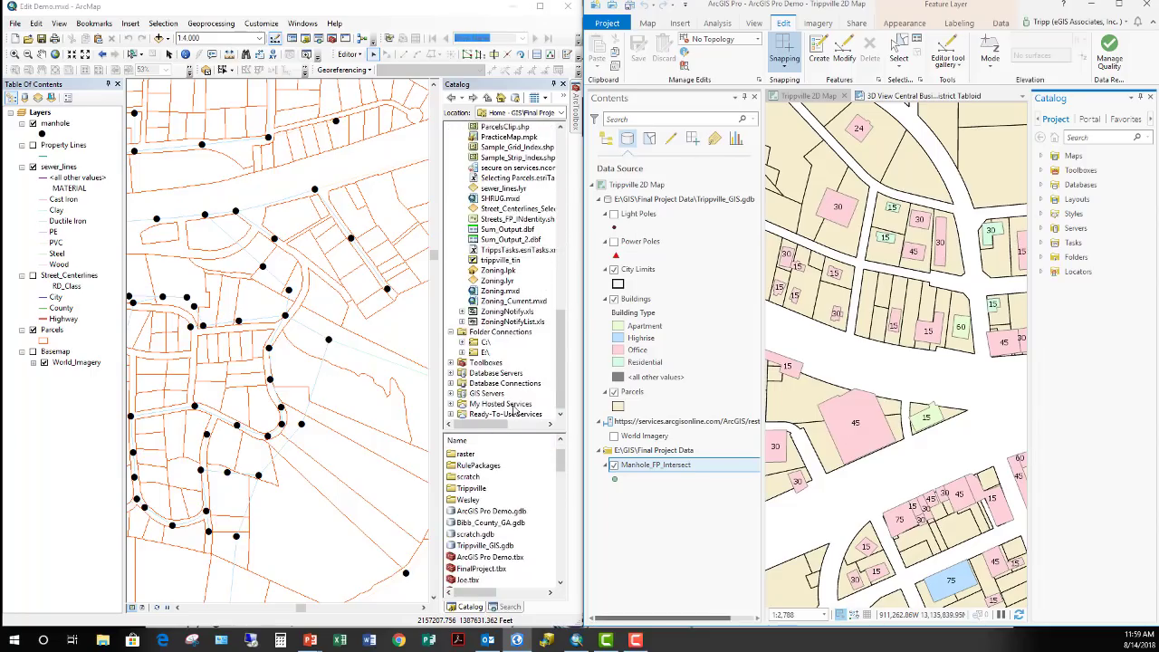
Step: Show ArcMap's Folder Connections, then expand Pro's Folders and collapse Final Project Data
click(500, 333)
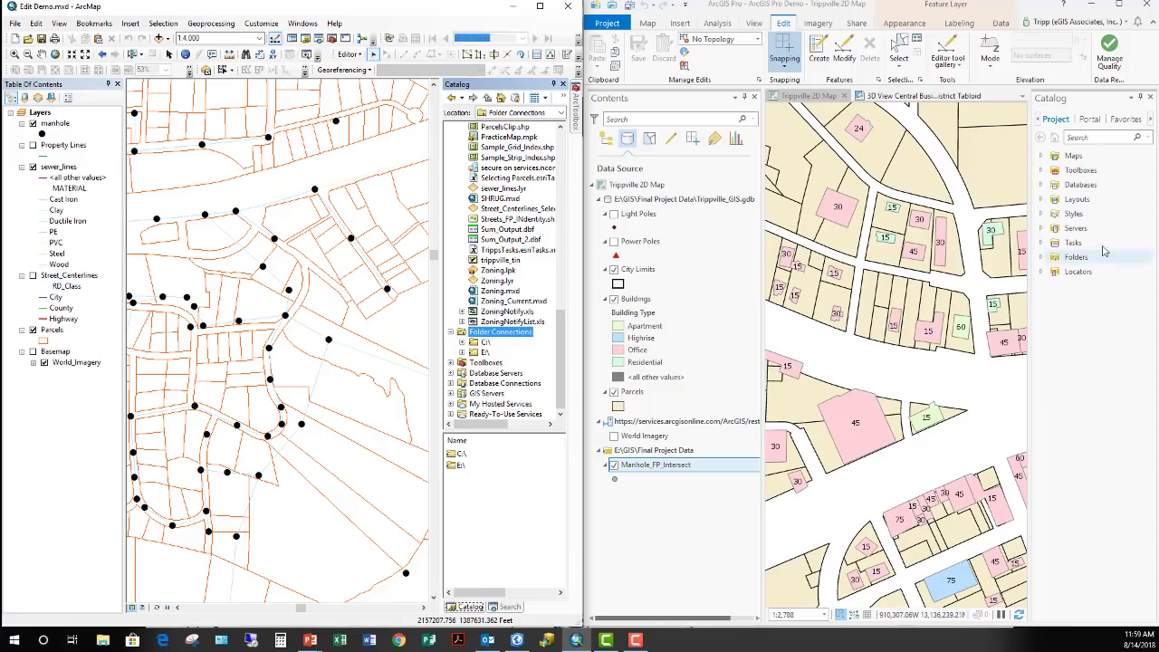
click(1026, 7)
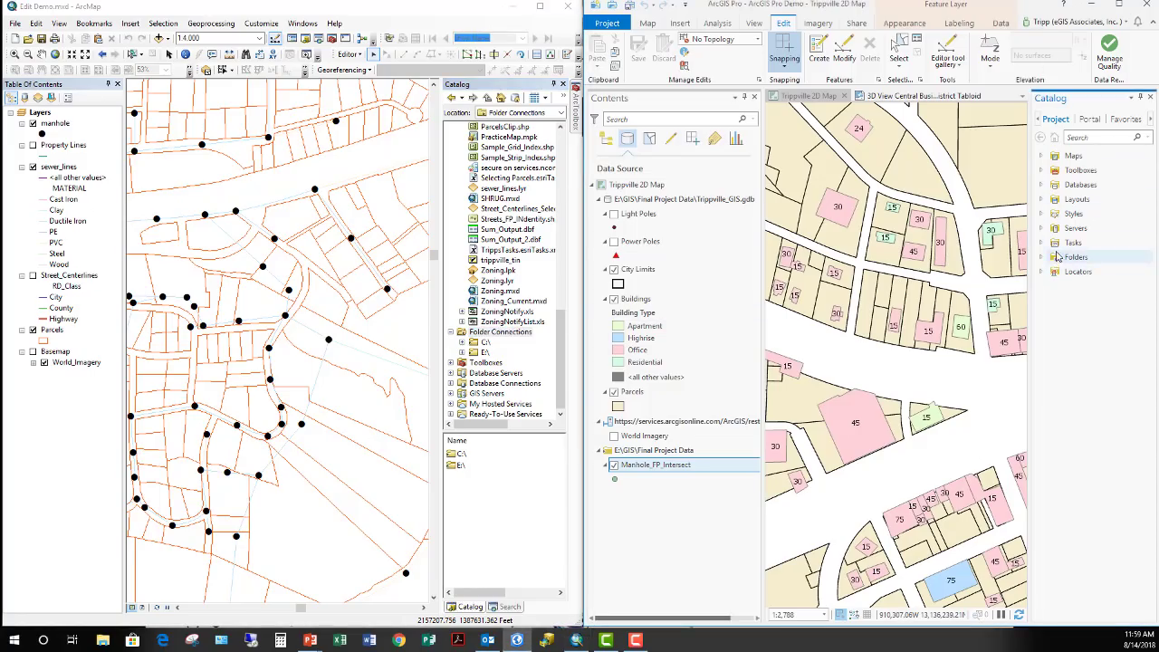
click(1040, 257)
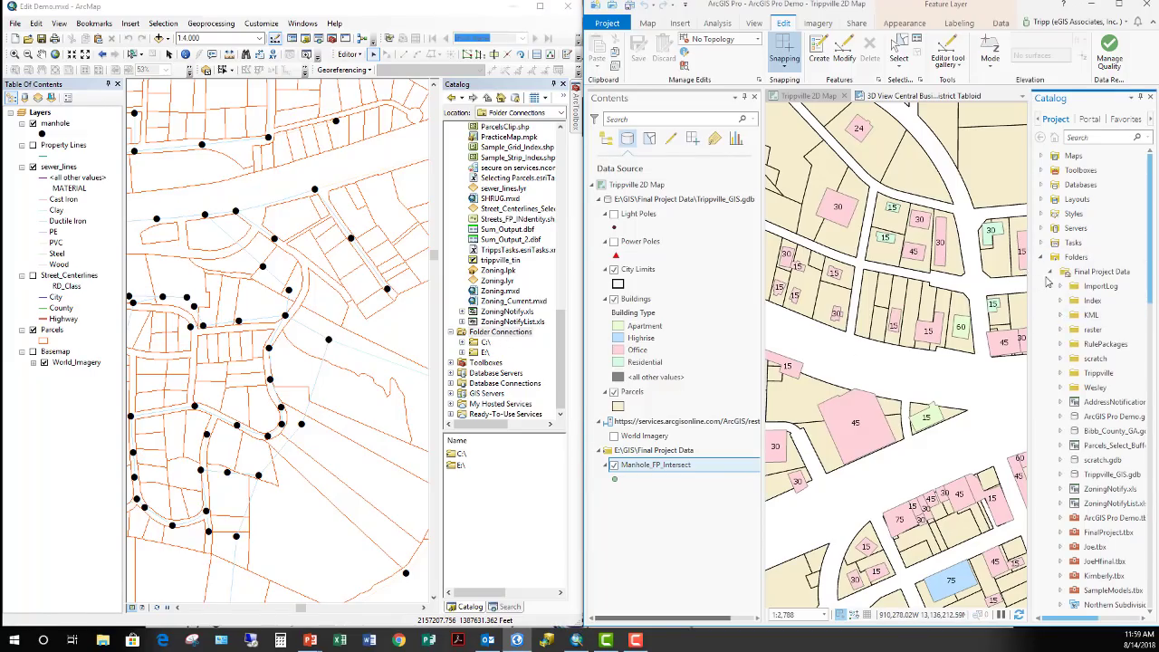
click(1051, 274)
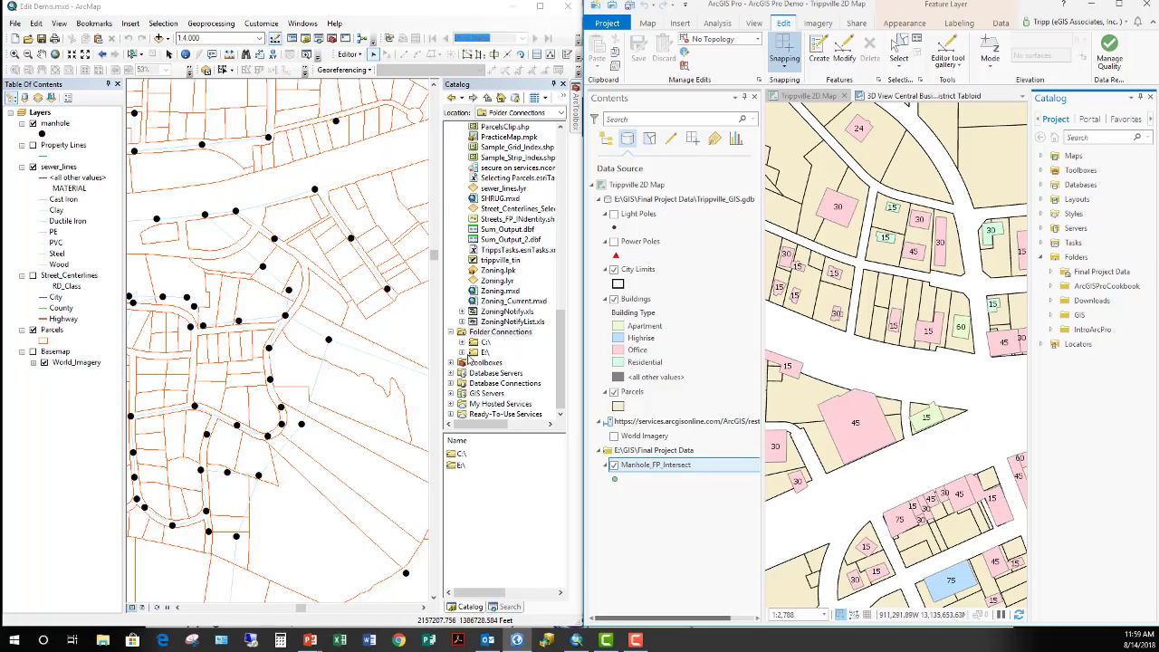
Step: Expand E:\ > GIS > Final Project Data in ArcMap, widen its Catalog, and expand Final Project Data in Pro
click(461, 353)
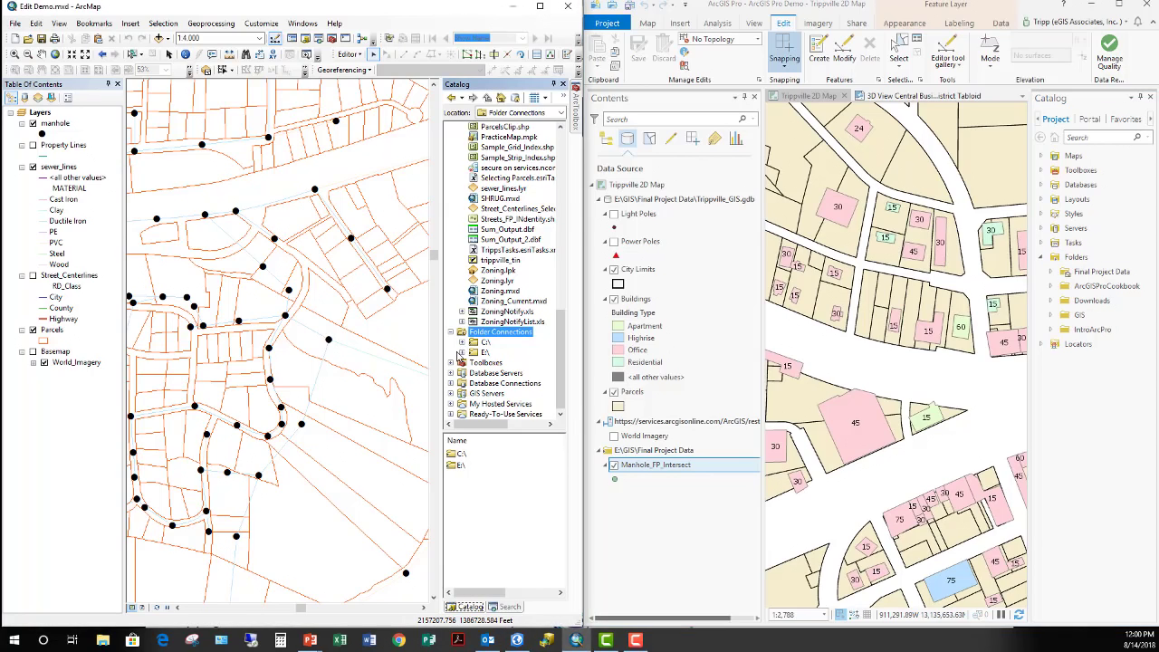
click(461, 352)
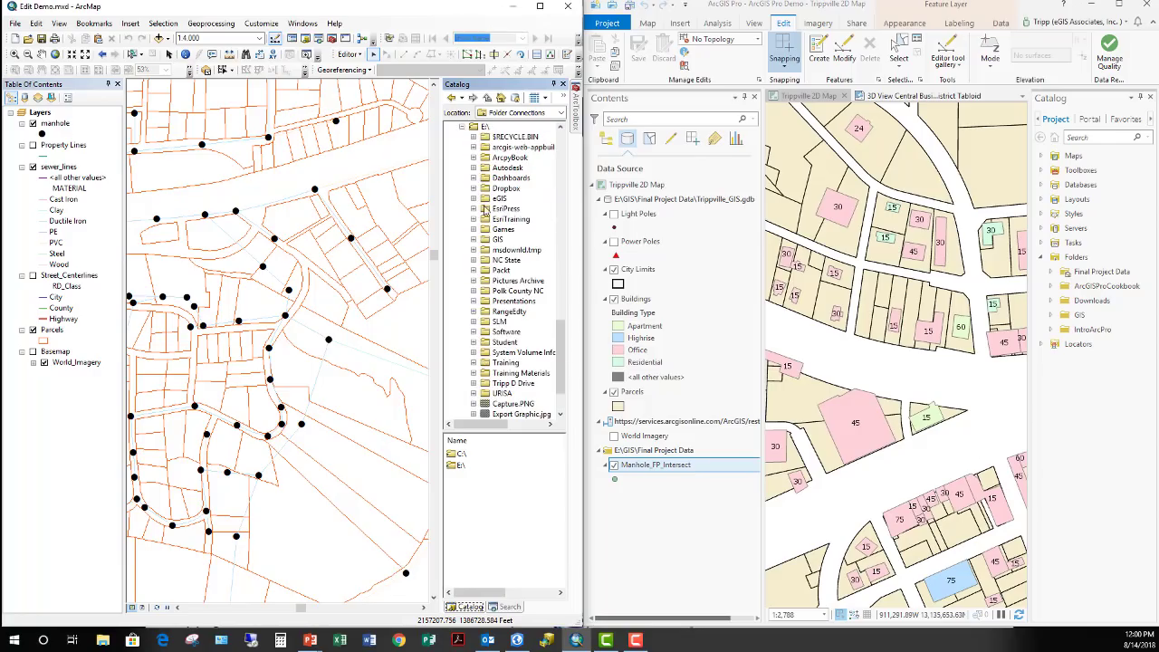
click(473, 239)
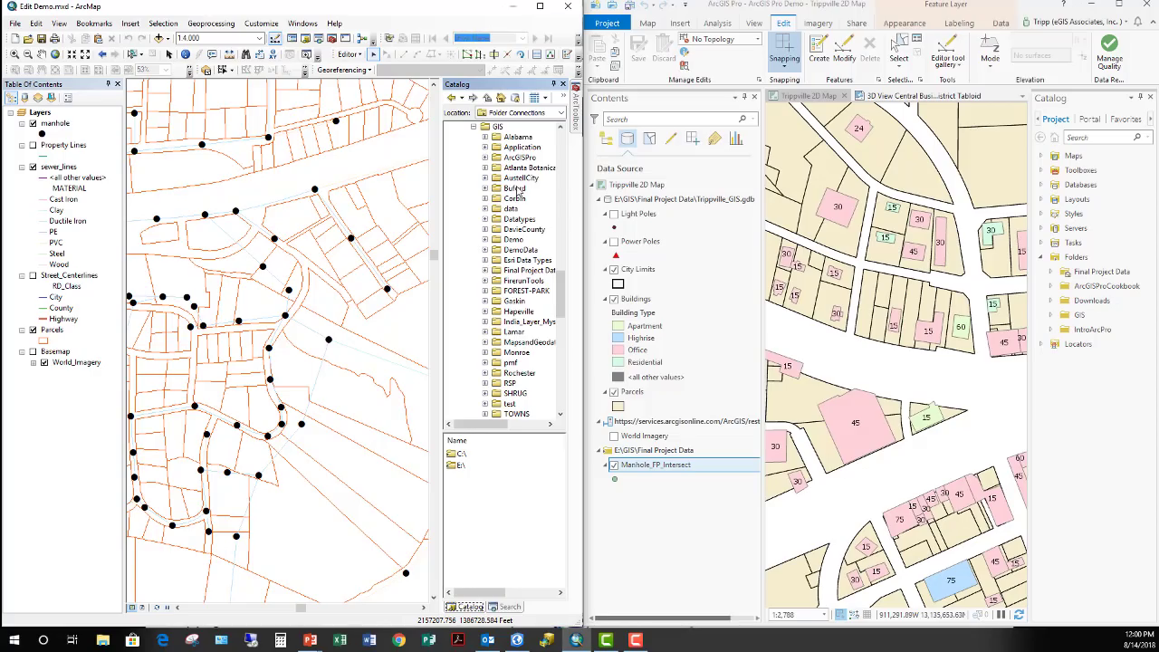
click(485, 271)
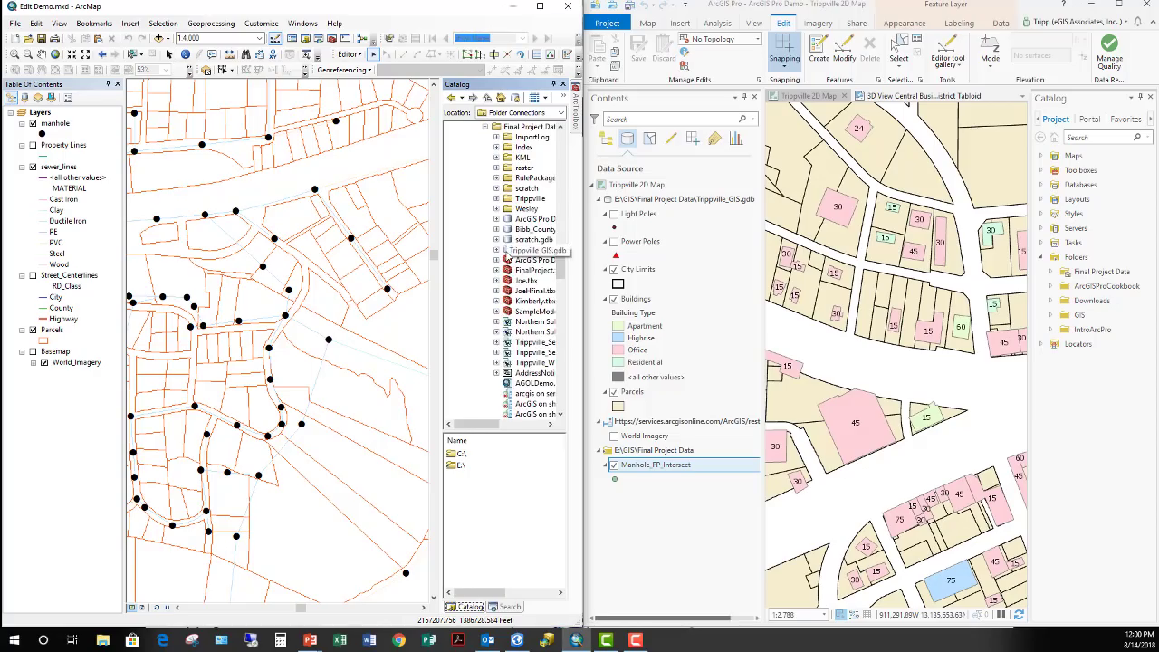
drag(374, 231, 310, 232)
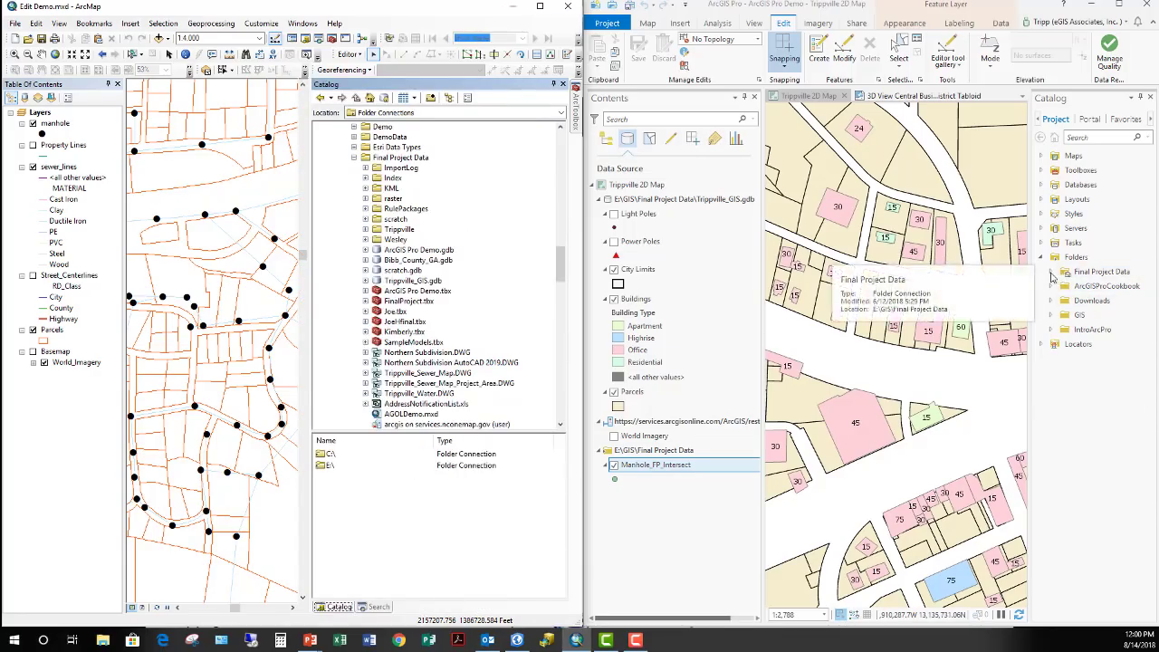
click(1050, 273)
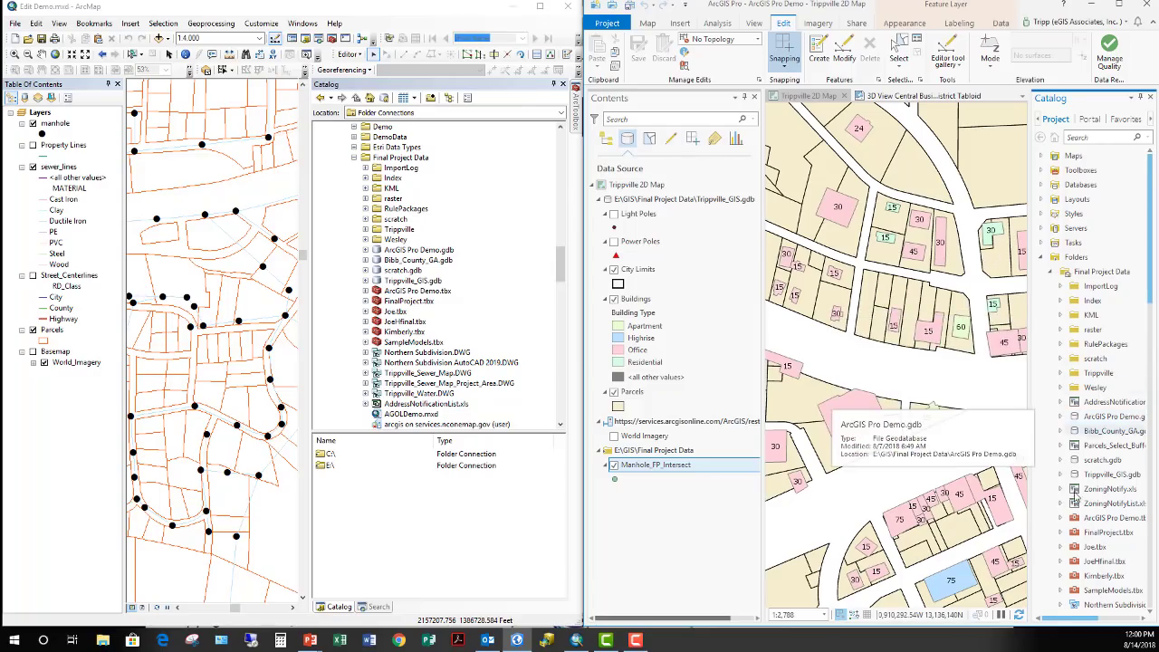
Step: Compare the New submenus for Final Project Data in ArcMap and ArcGIS Pro, then dismiss them
right_click(403, 161)
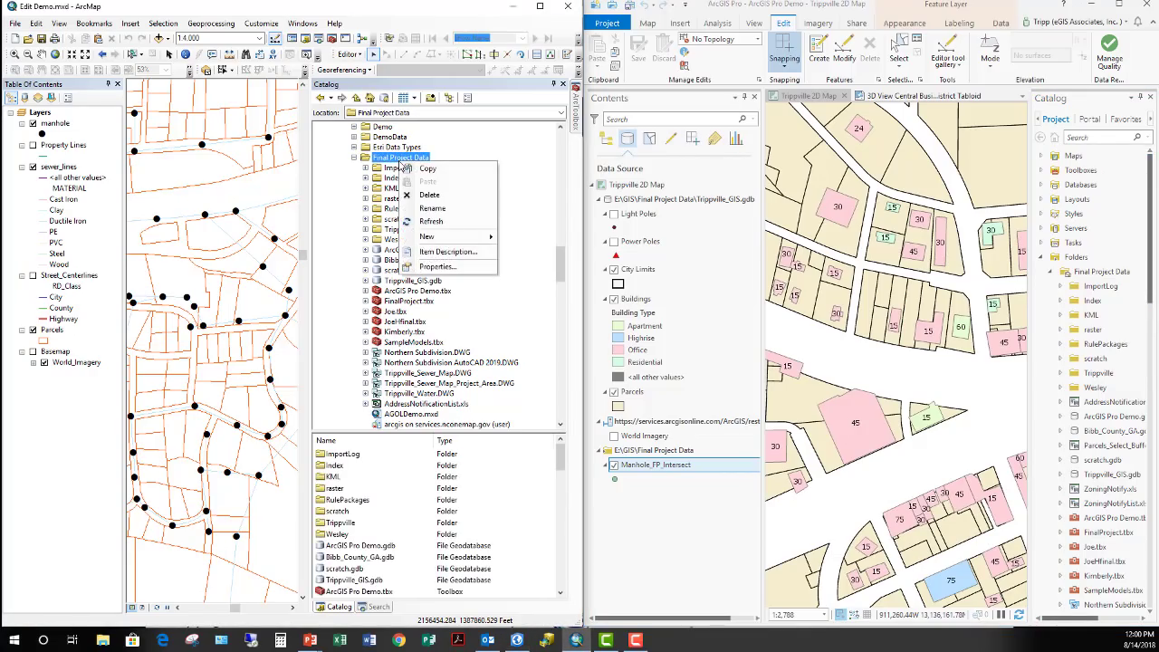
mouse_move(457, 237)
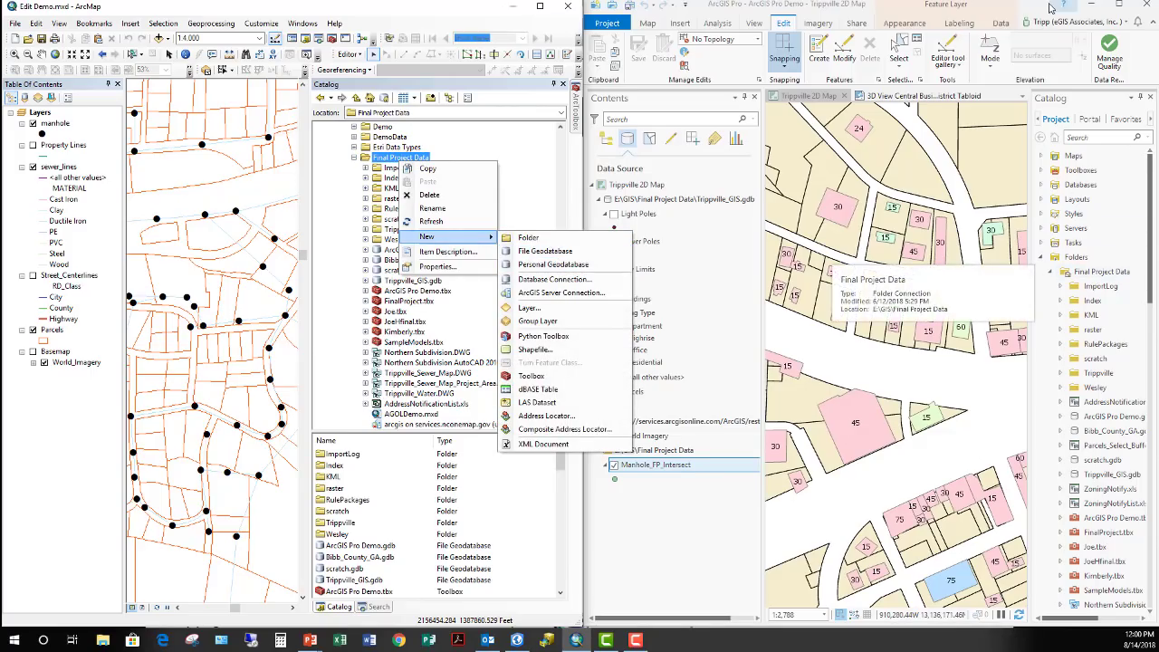
click(831, 13)
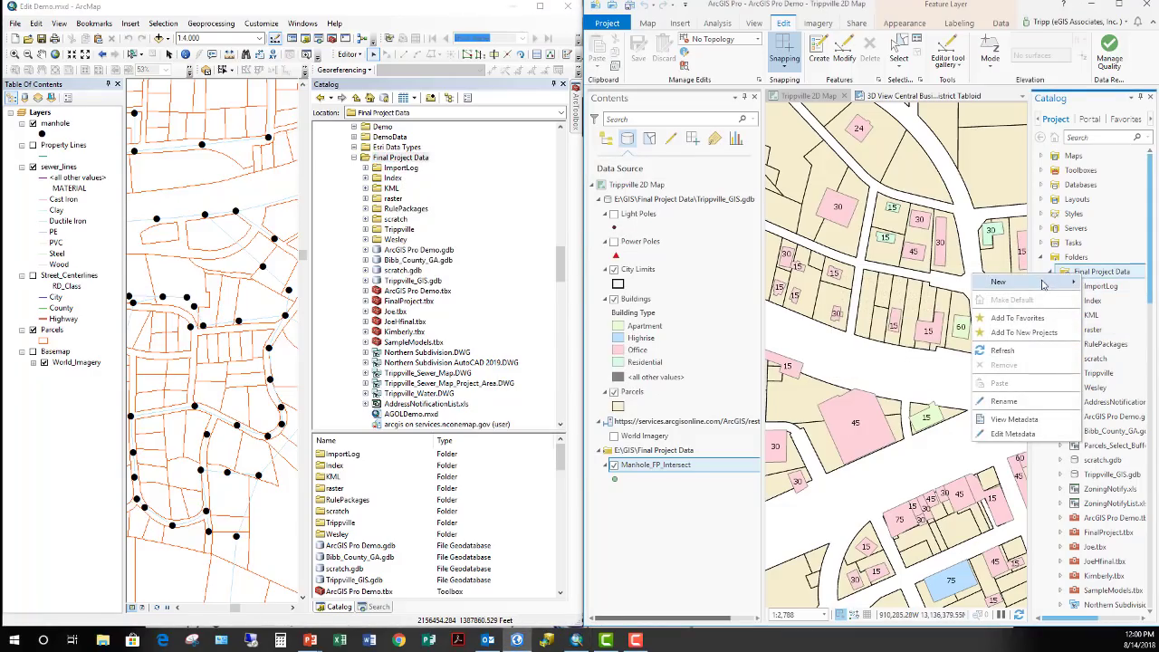
mouse_move(1041, 283)
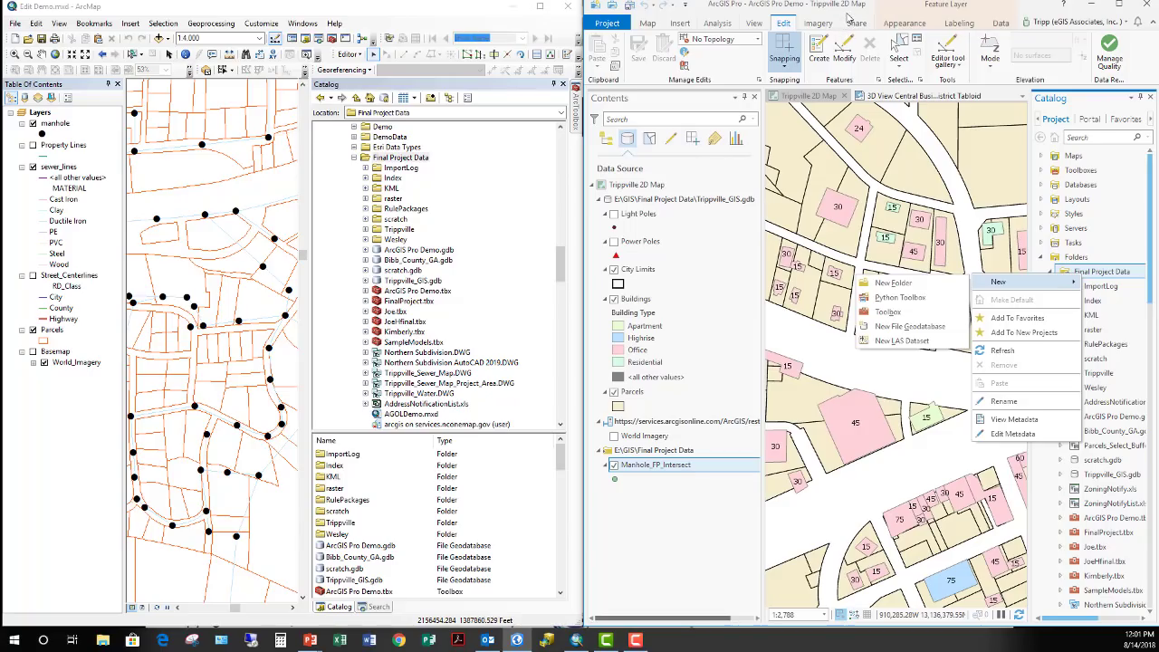
key(Escape)
key(Escape)
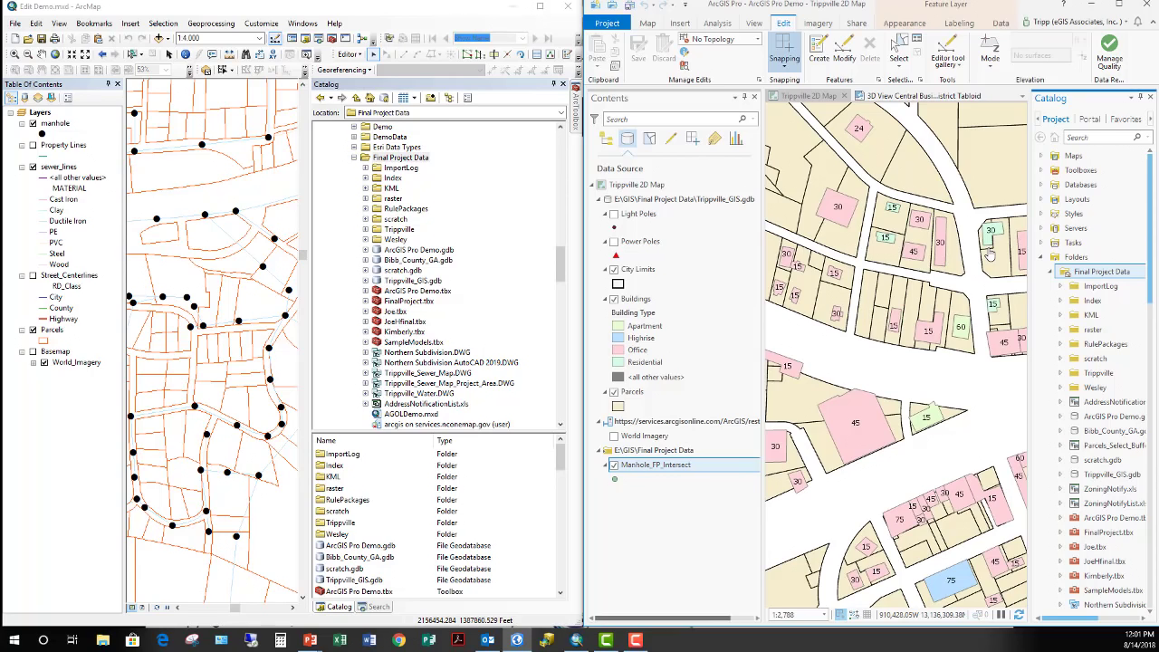
Step: Browse Pro's My Content, Groups, All Portal and Living Atlas, then list the Ready To Use analysis tools
click(1090, 120)
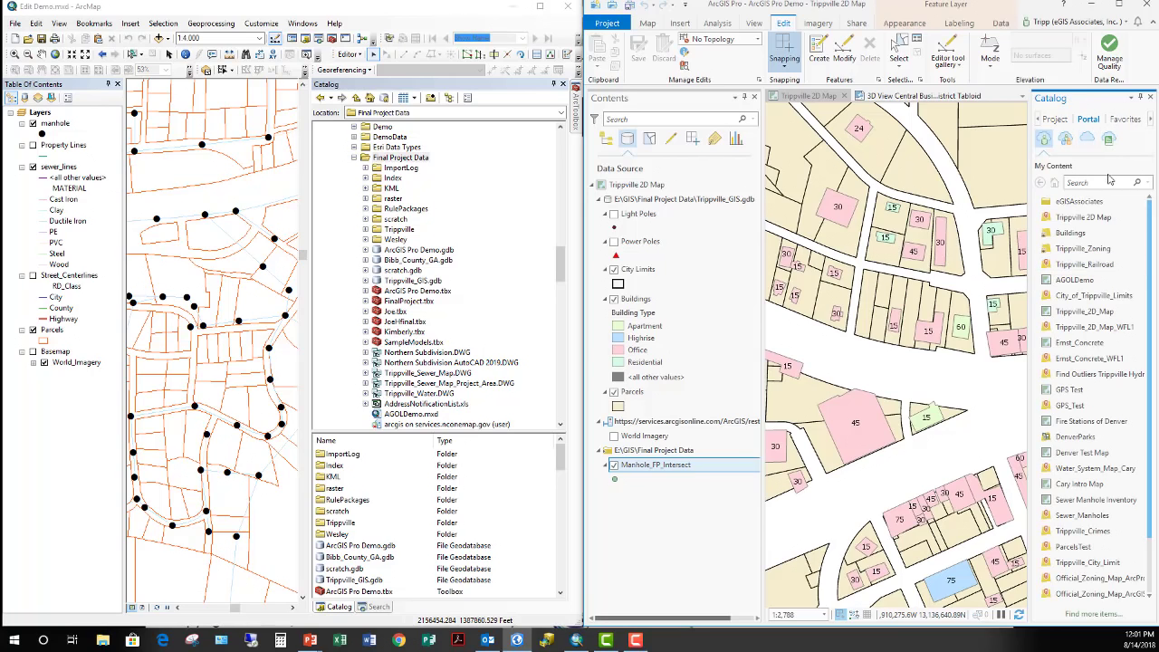
click(1066, 140)
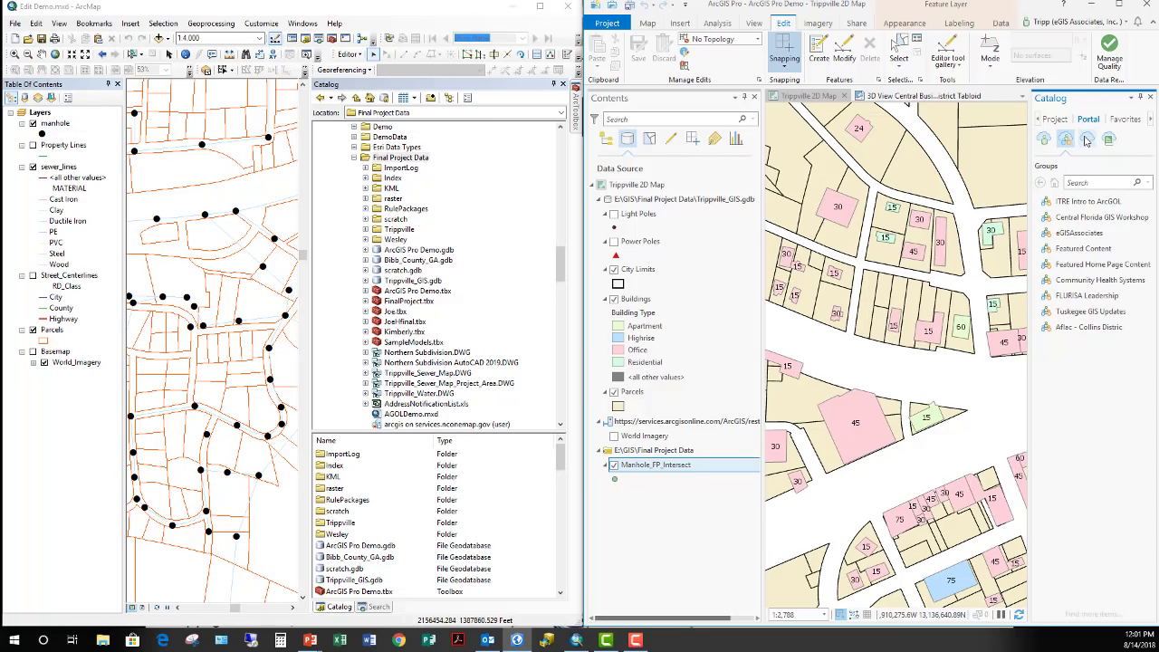
click(1087, 140)
click(1109, 140)
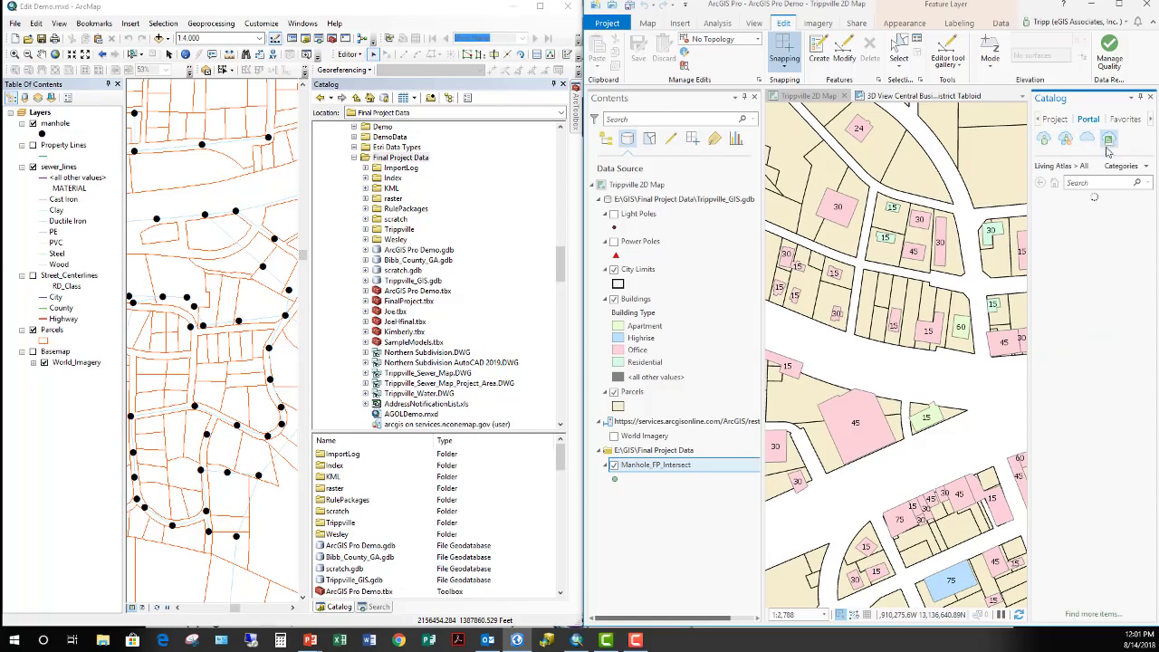
click(1046, 140)
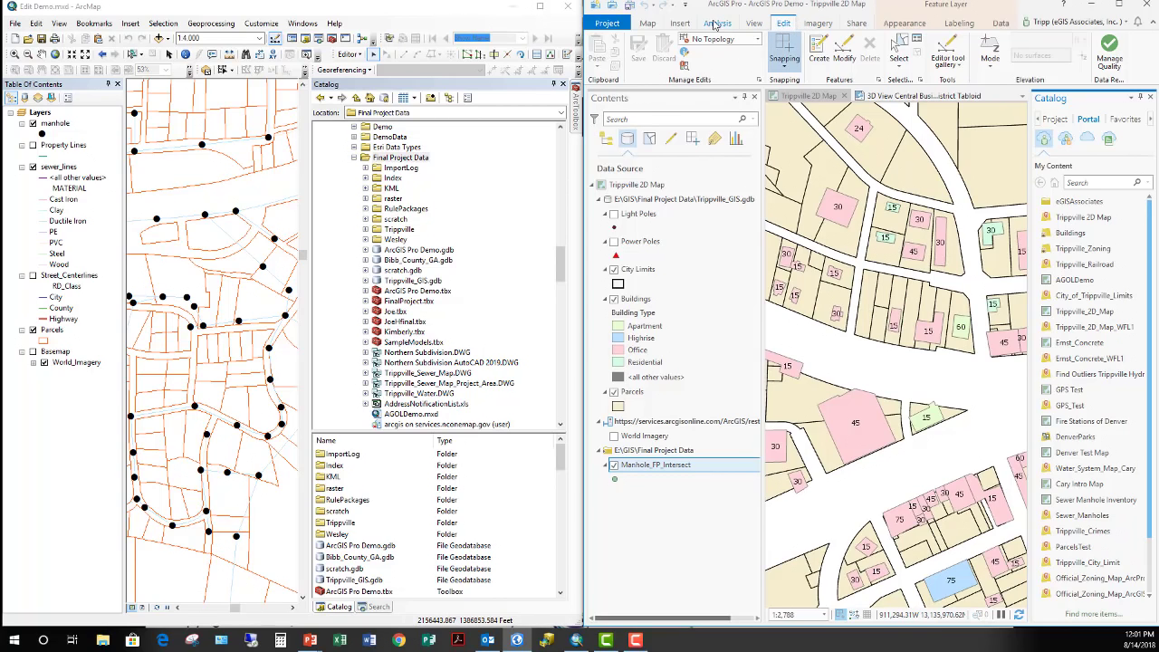
click(715, 24)
click(782, 56)
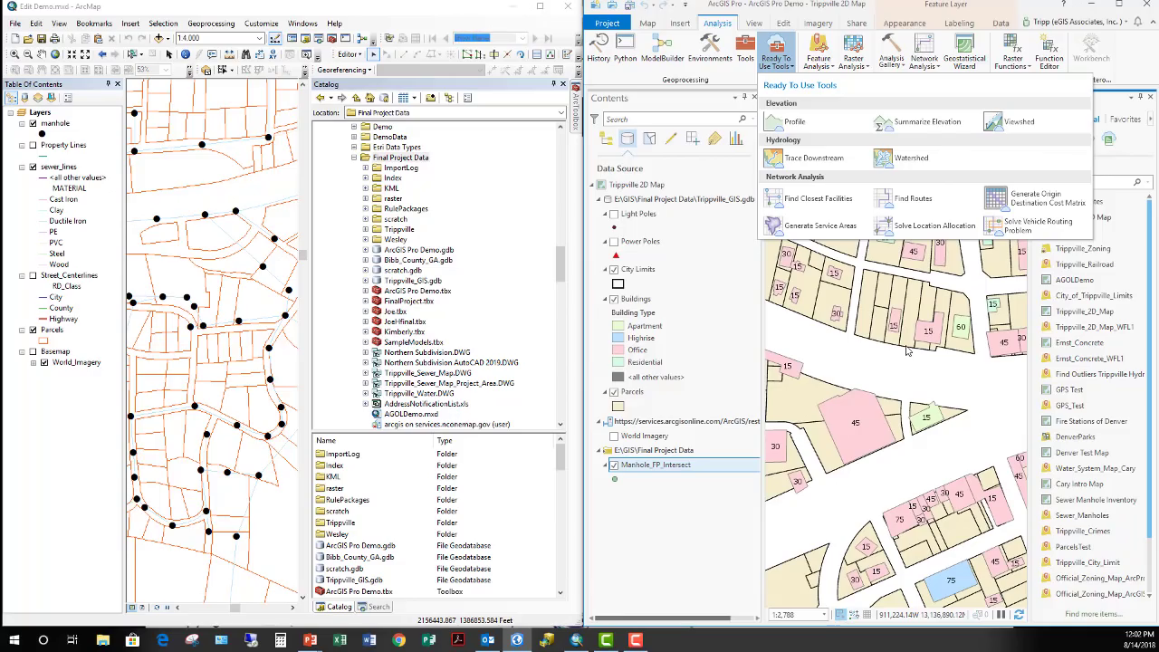
Step: Collapse Final Project Data and the E:\ drive in ArcMap's Catalog tree and bring up the File menu
click(400, 11)
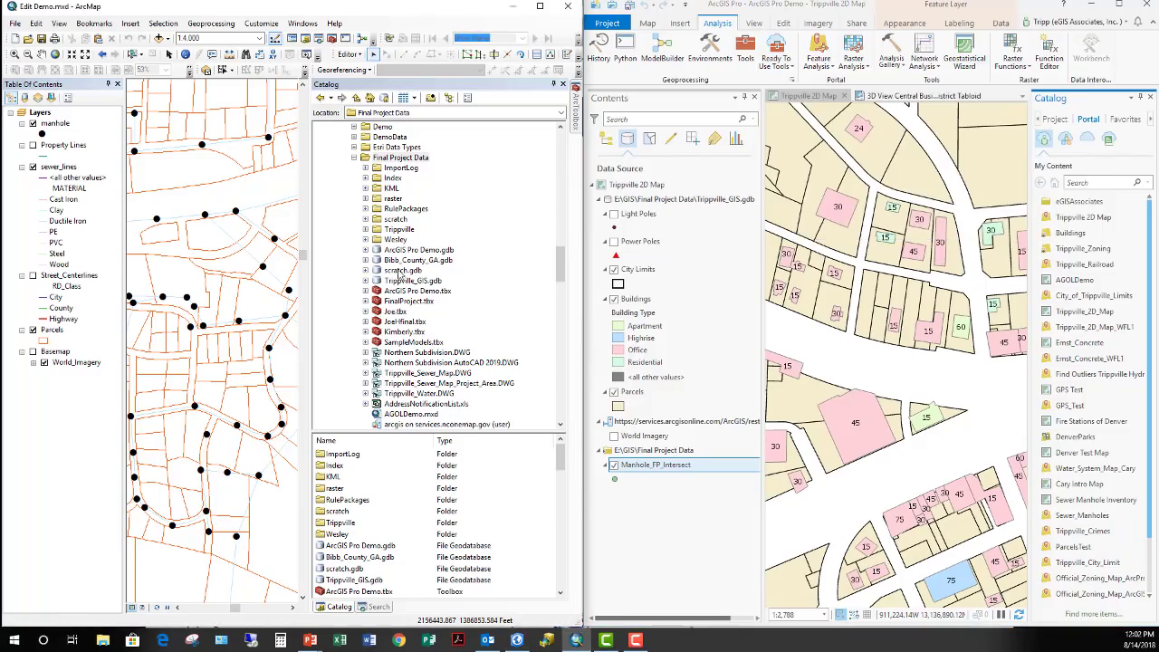
click(353, 158)
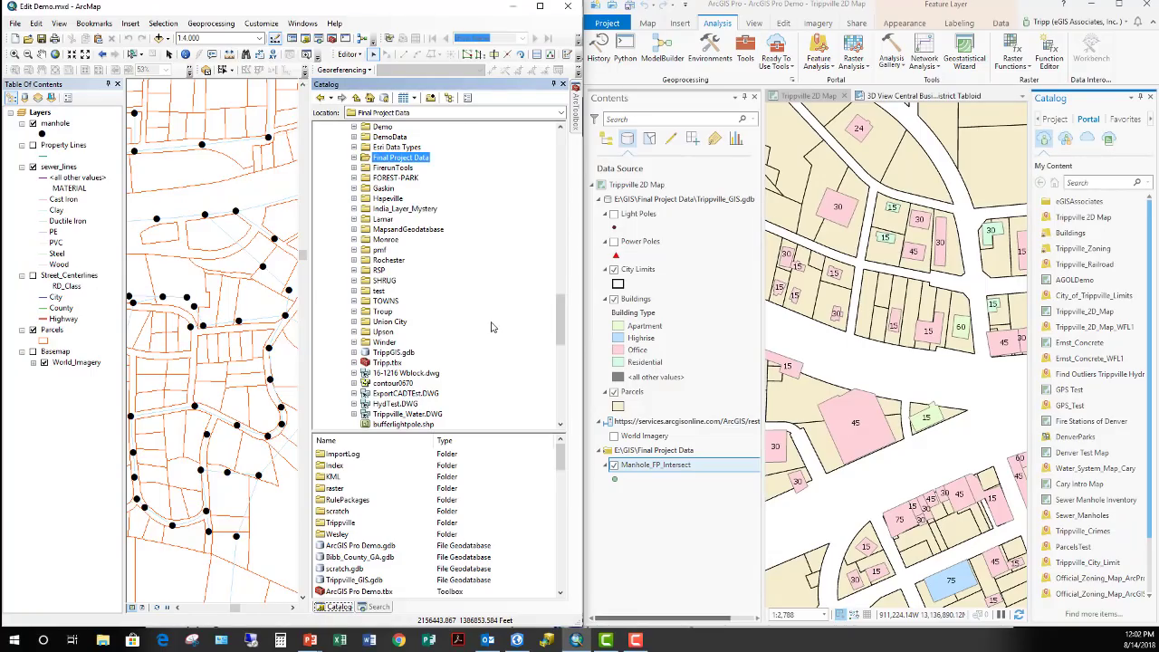
scroll(422, 297, up, 1)
scroll(422, 297, up, 7)
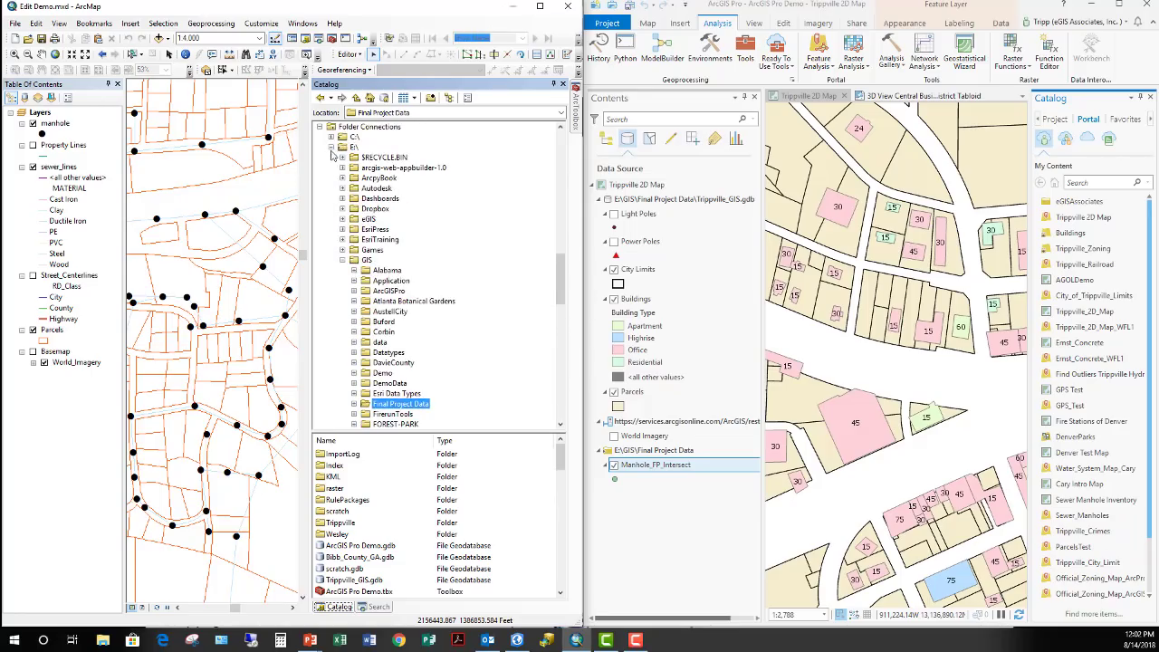
click(331, 148)
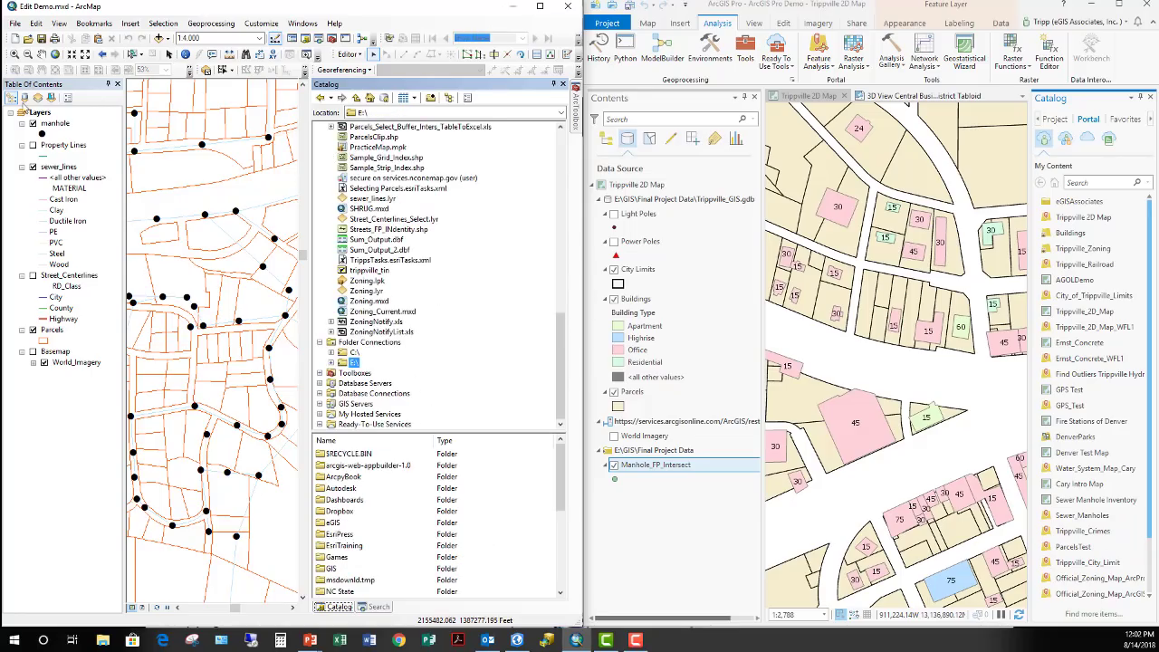
click(14, 23)
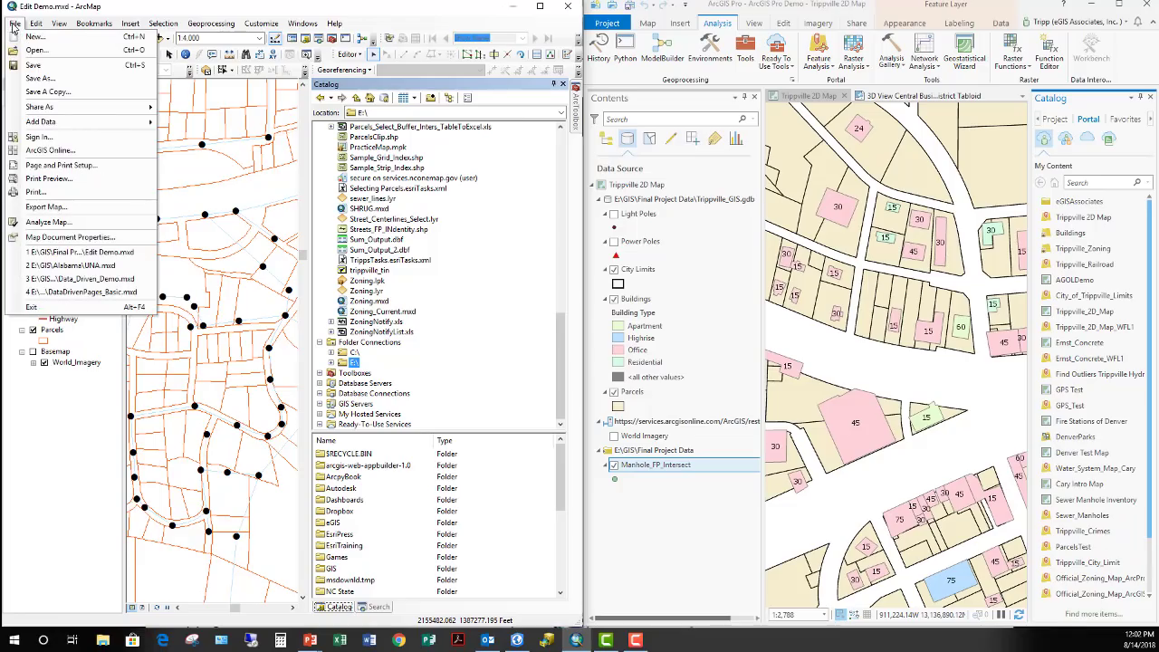
Step: Open ArcMap's ArcGIS Sign In dialog from the File menu and close it without signing in
click(102, 140)
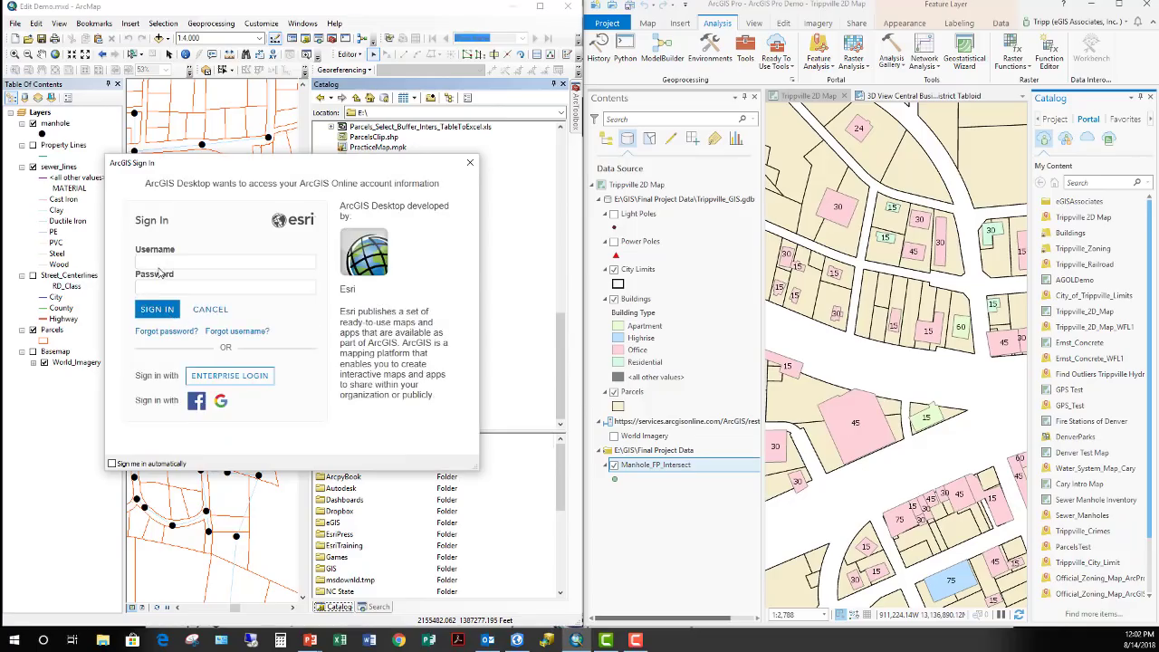
click(470, 162)
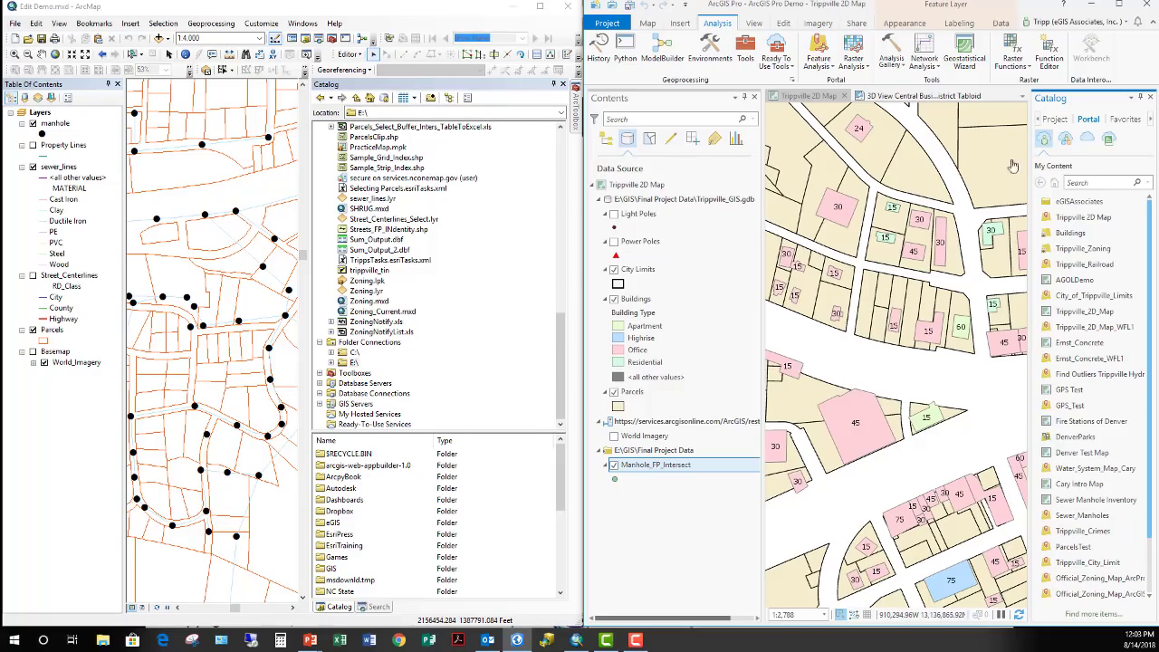
click(46, 84)
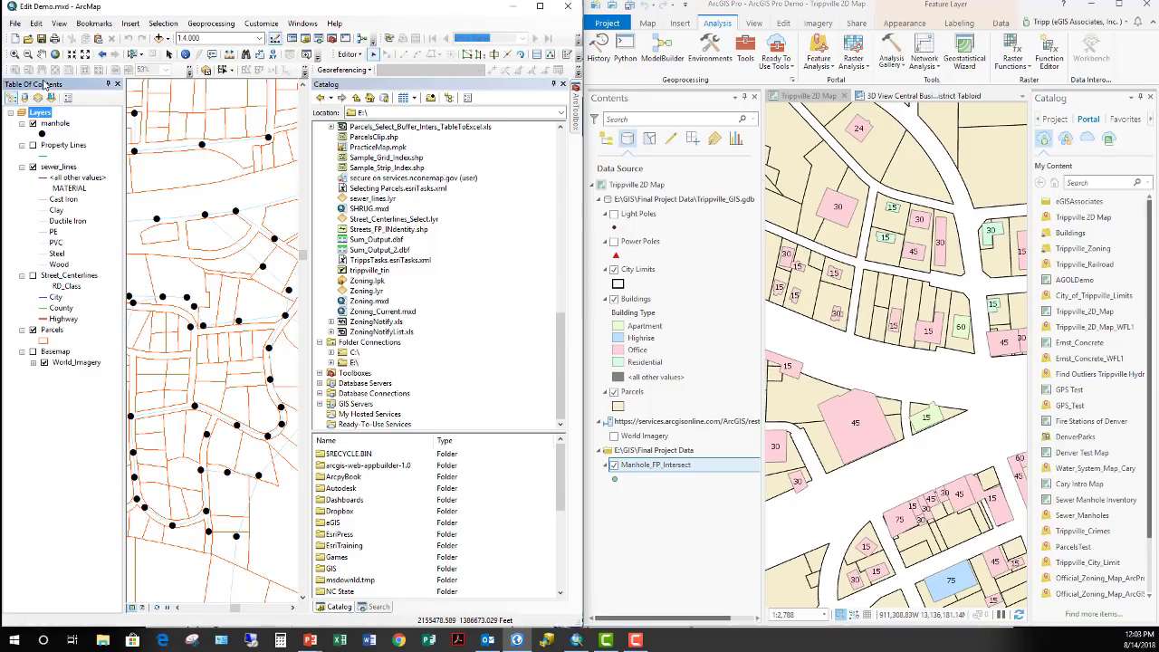
click(674, 105)
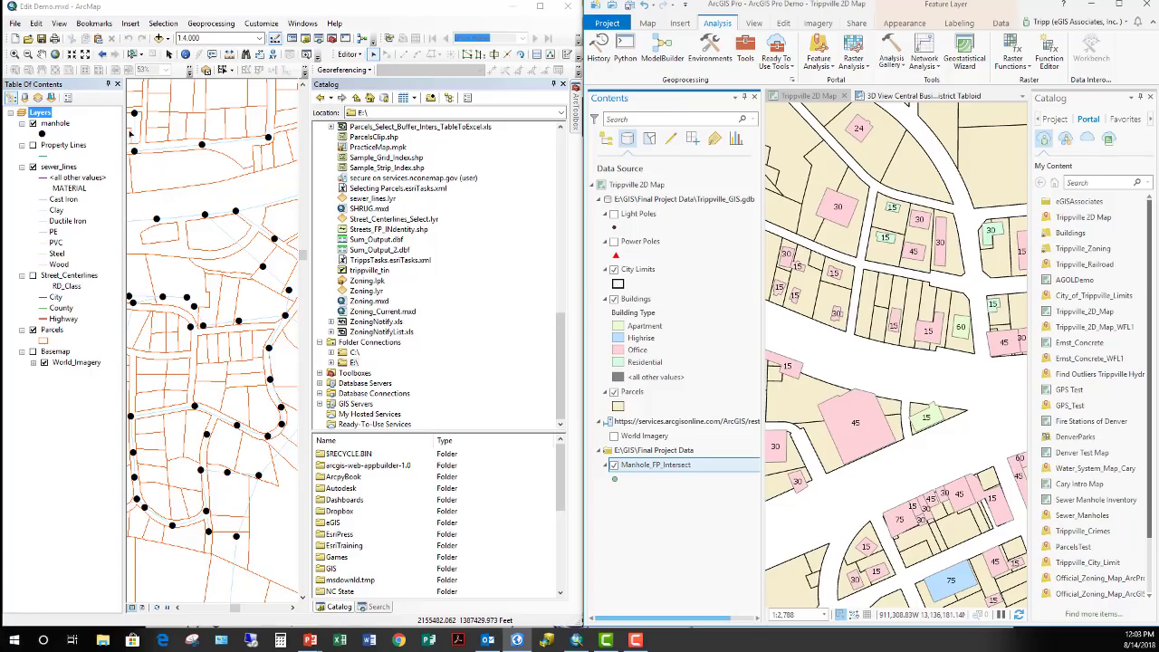
click(37, 112)
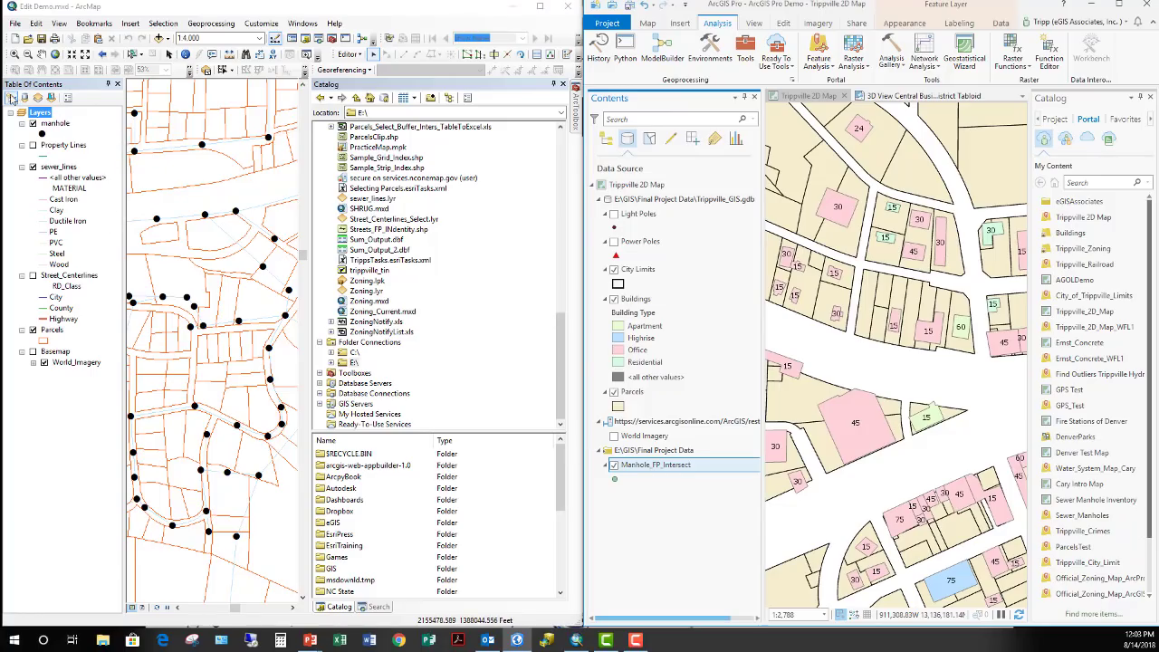